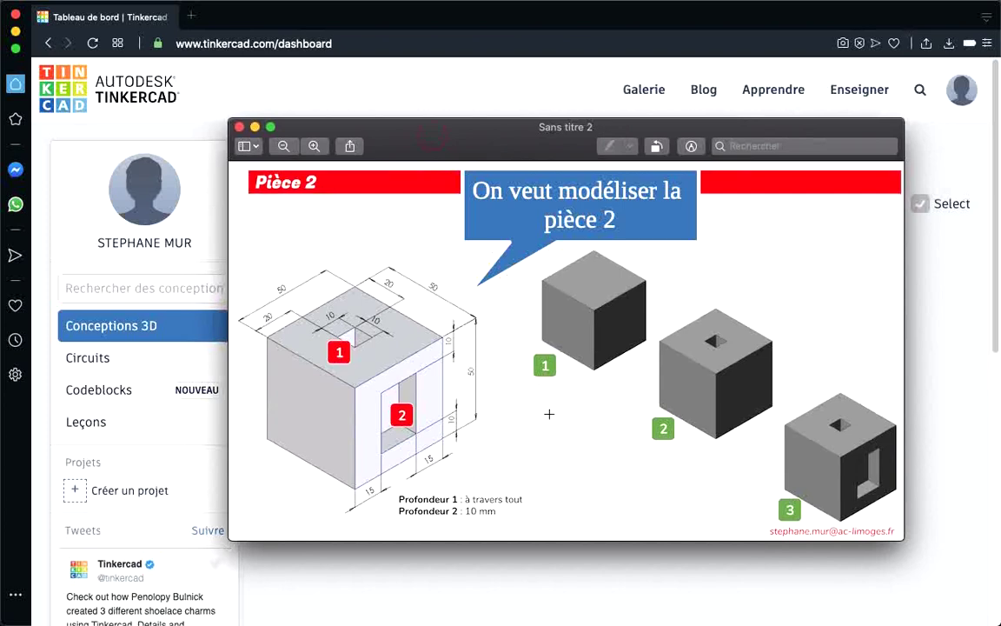
Step: Create a new 3D design and place a ruler near the front-left corner of the workplane
left_click_drag(483, 137, 527, 623)
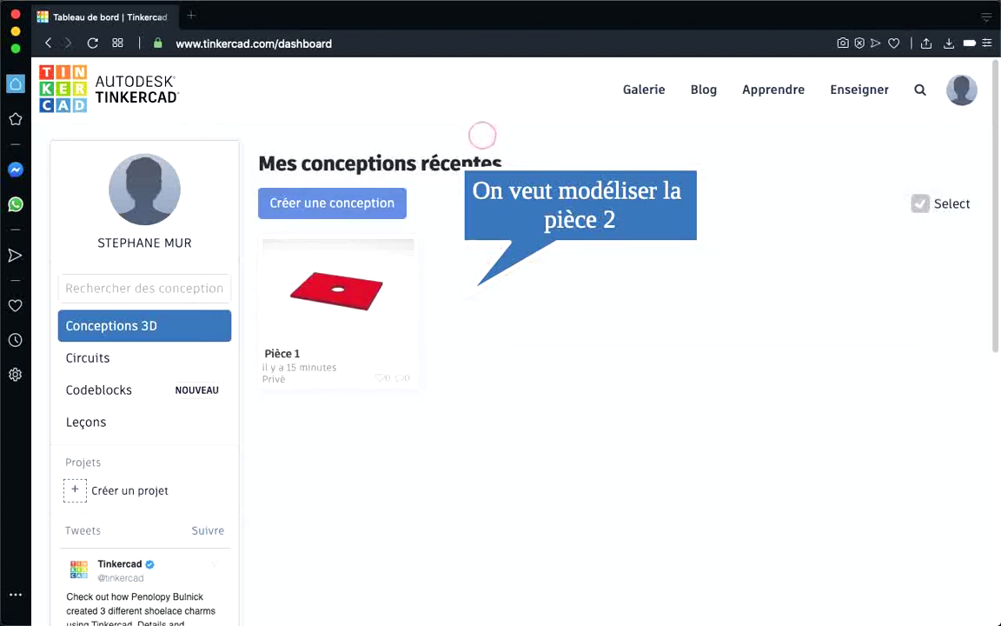
left_click(370, 205)
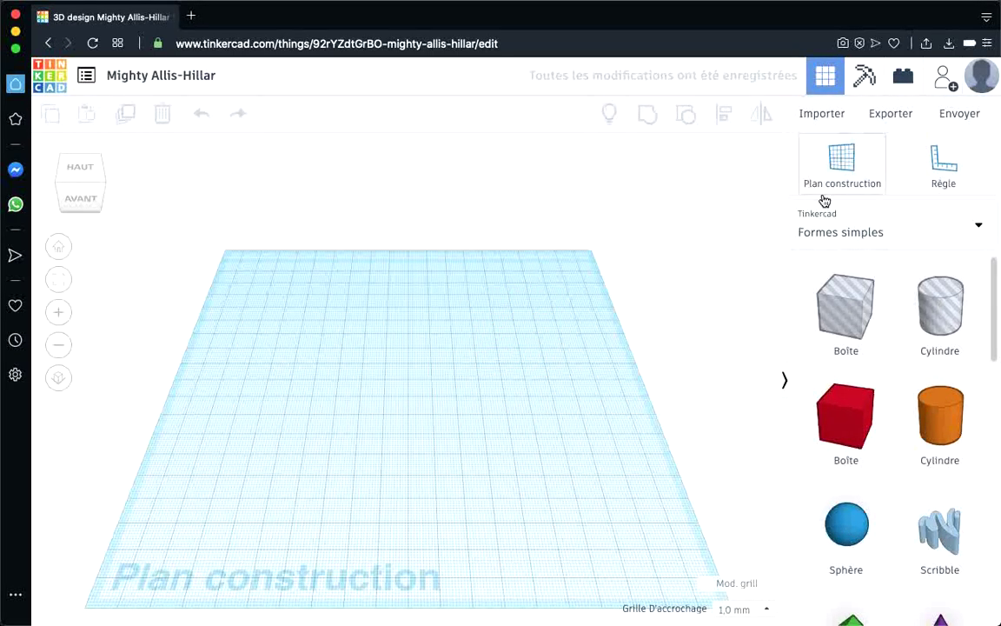
left_click(934, 176)
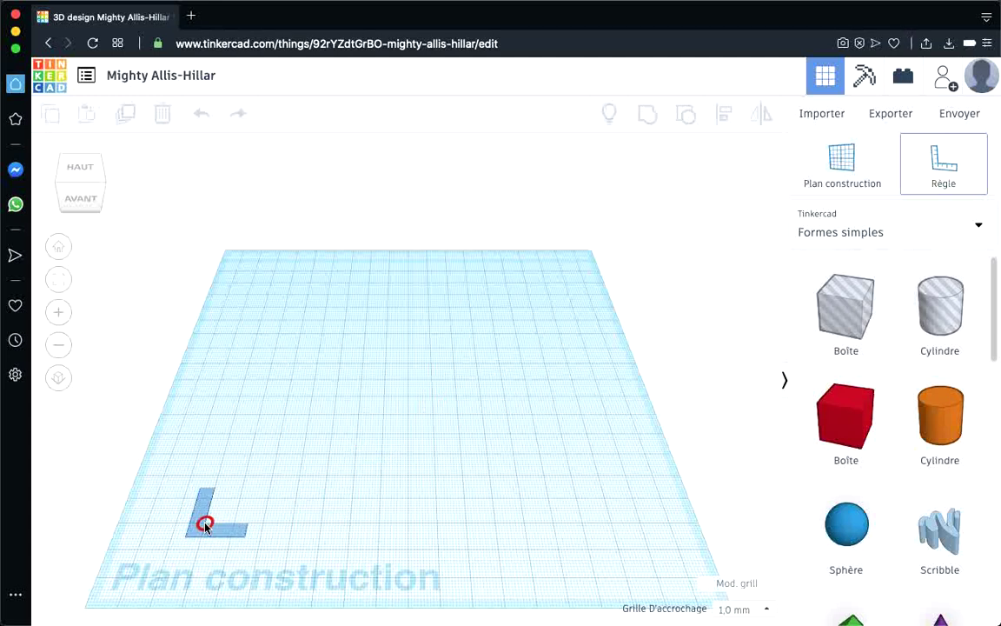
left_click(205, 524)
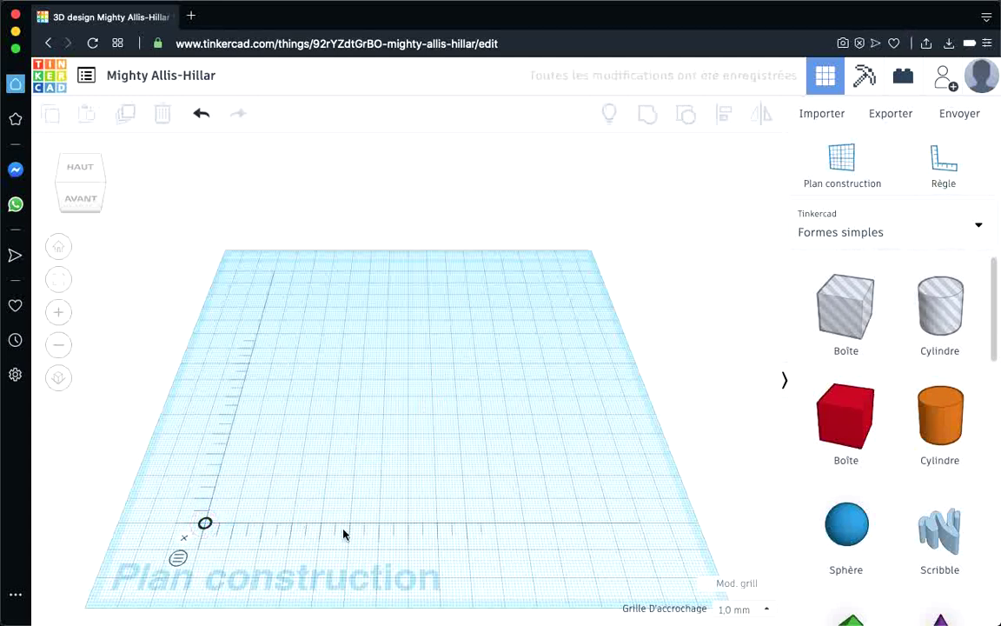
Step: Add a solid red box near the ruler and set both of its horizontal offsets from the ruler origin to 0
left_click_drag(843, 411, 276, 484)
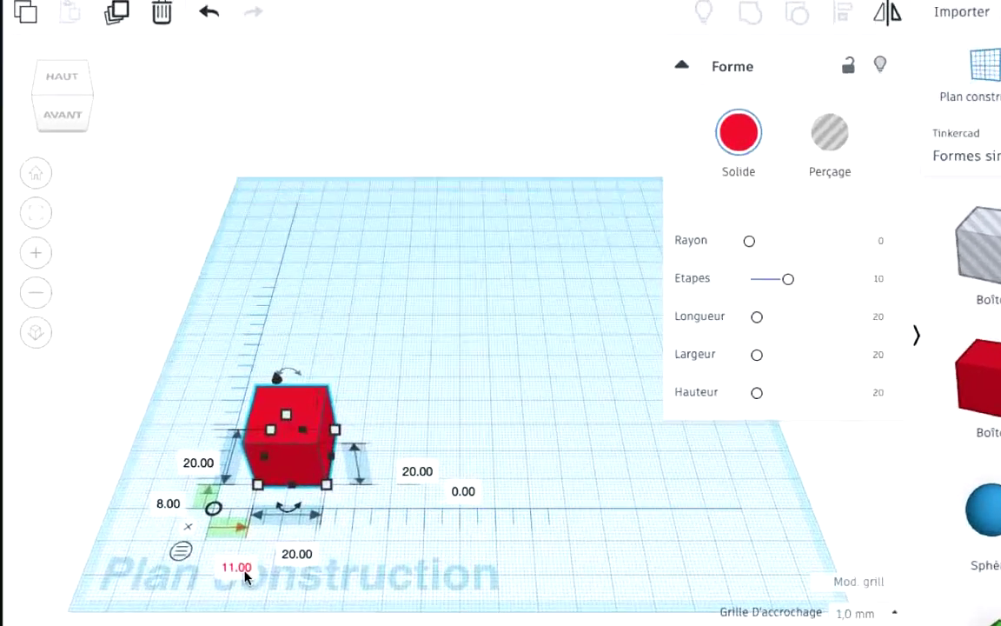
left_click(228, 571)
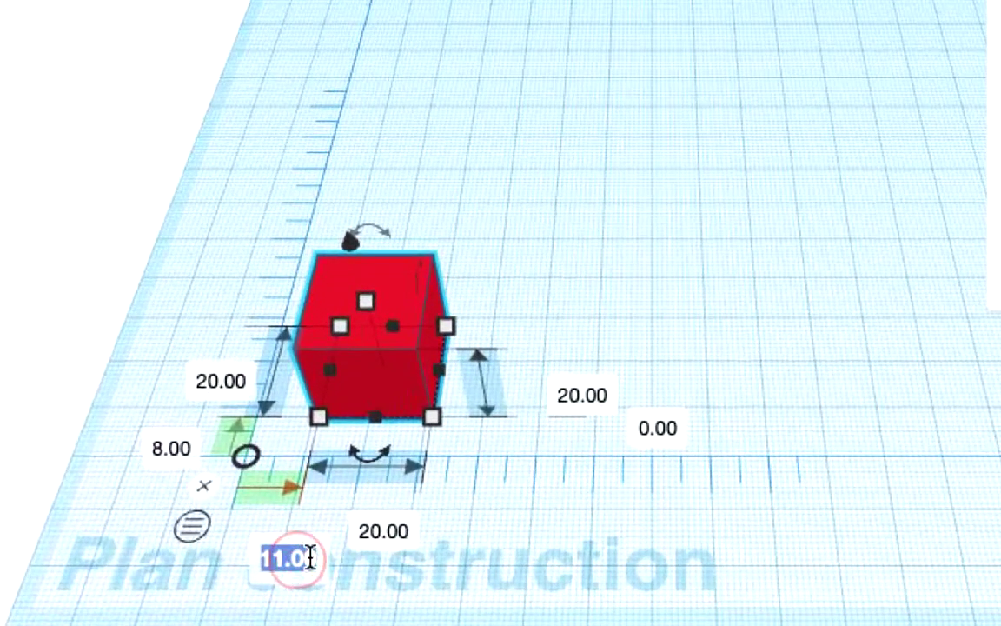
type("0")
key("Return")
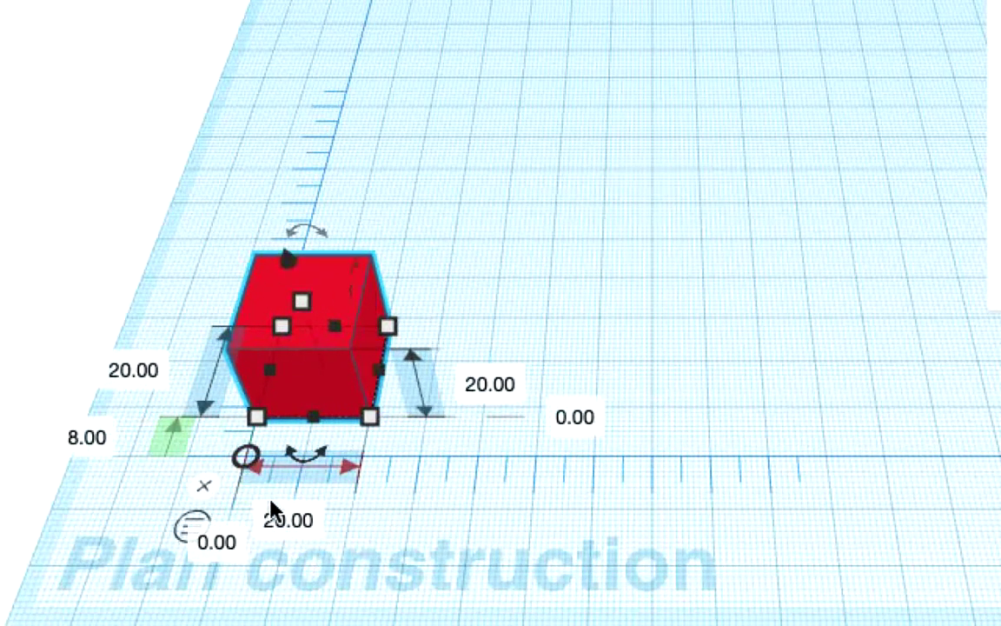
type("0")
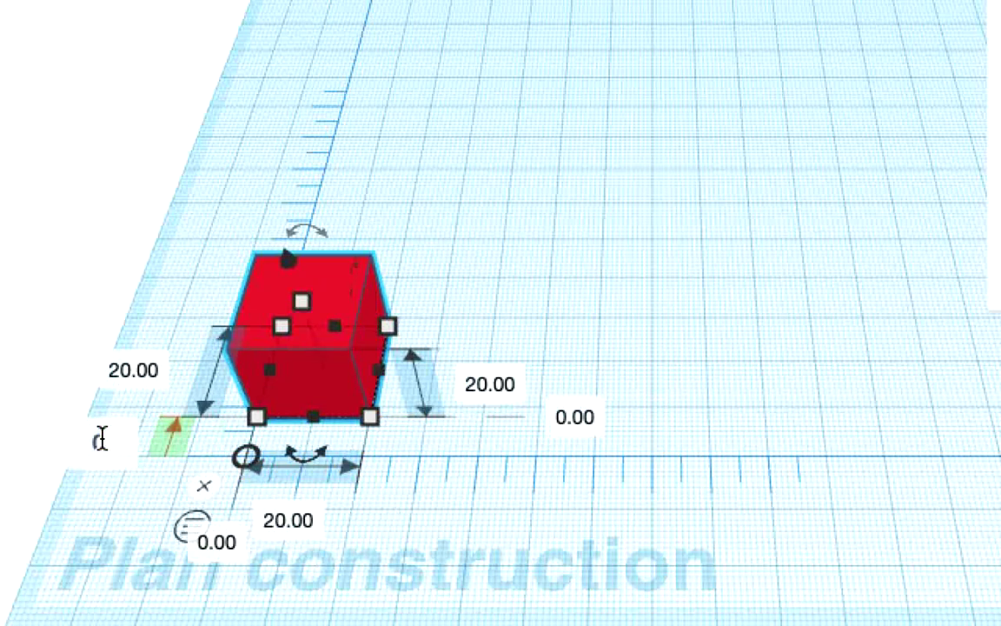
key("Return")
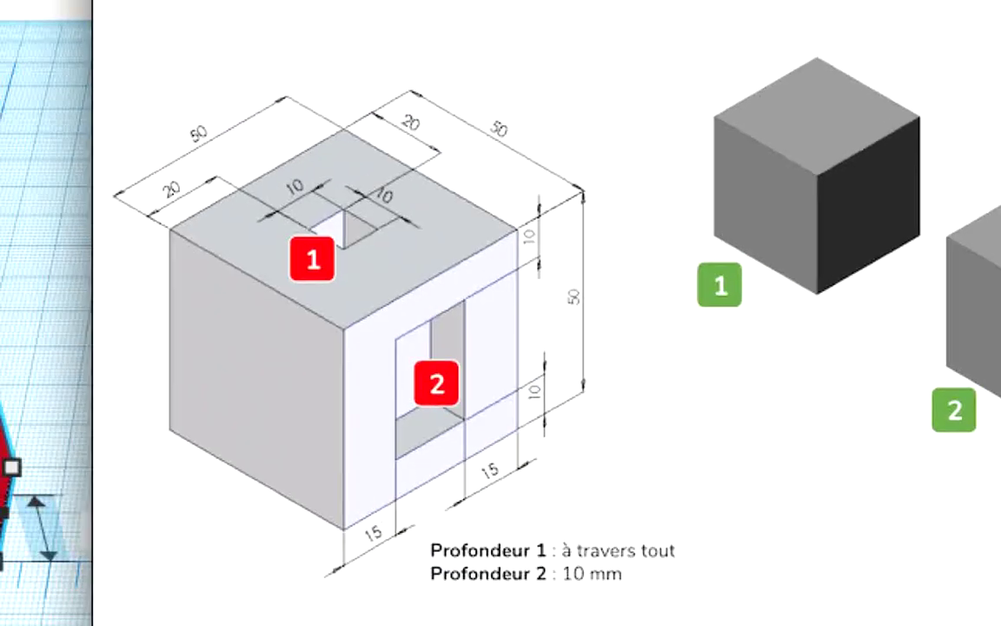
Step: Set the red box's width, depth and height to 50 mm each
scroll(348, 261, "down", 1)
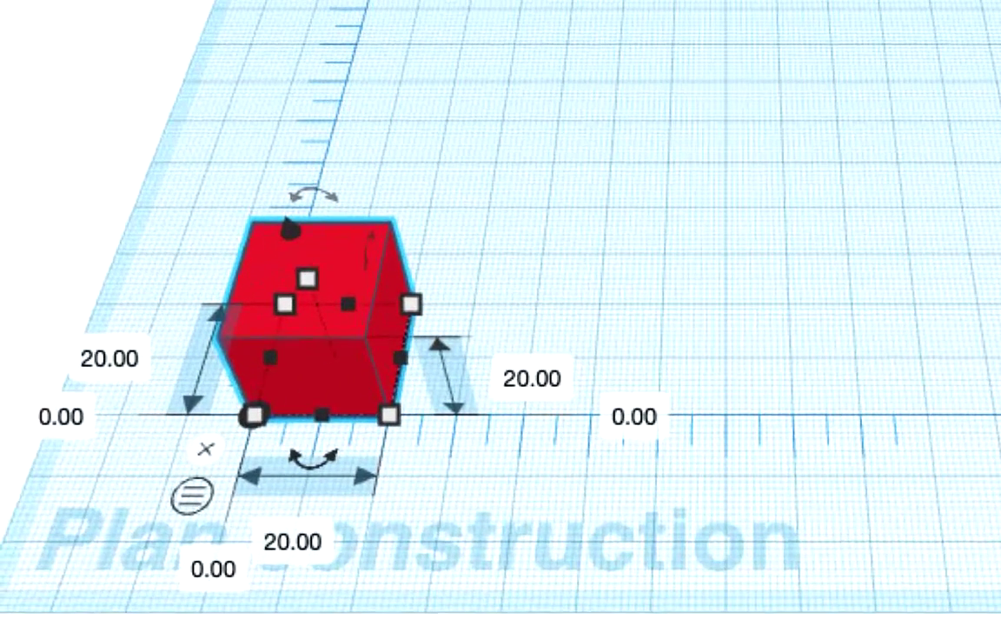
left_click(285, 543)
type("50")
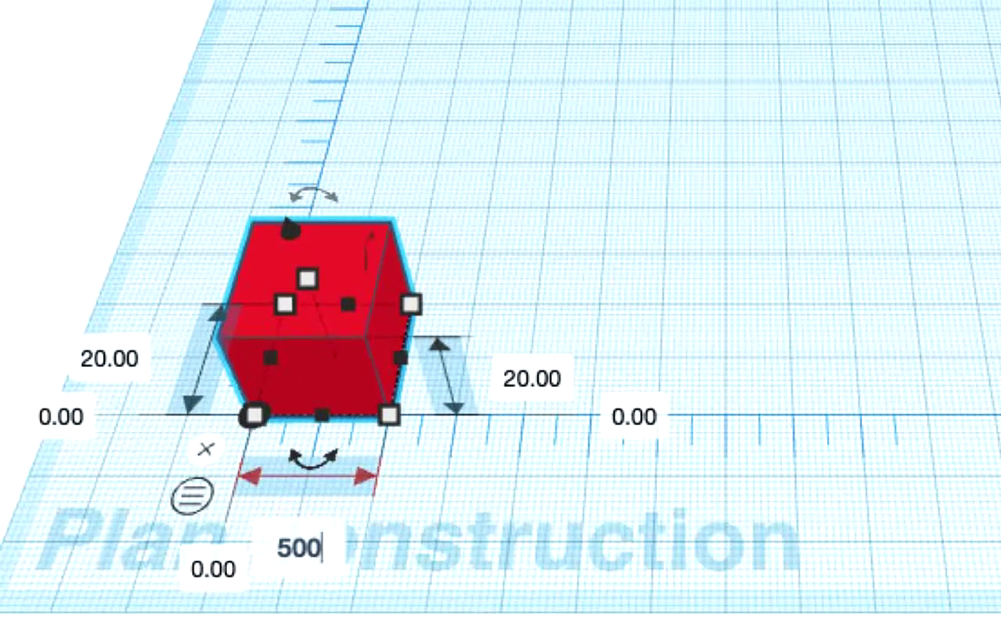
key("Return")
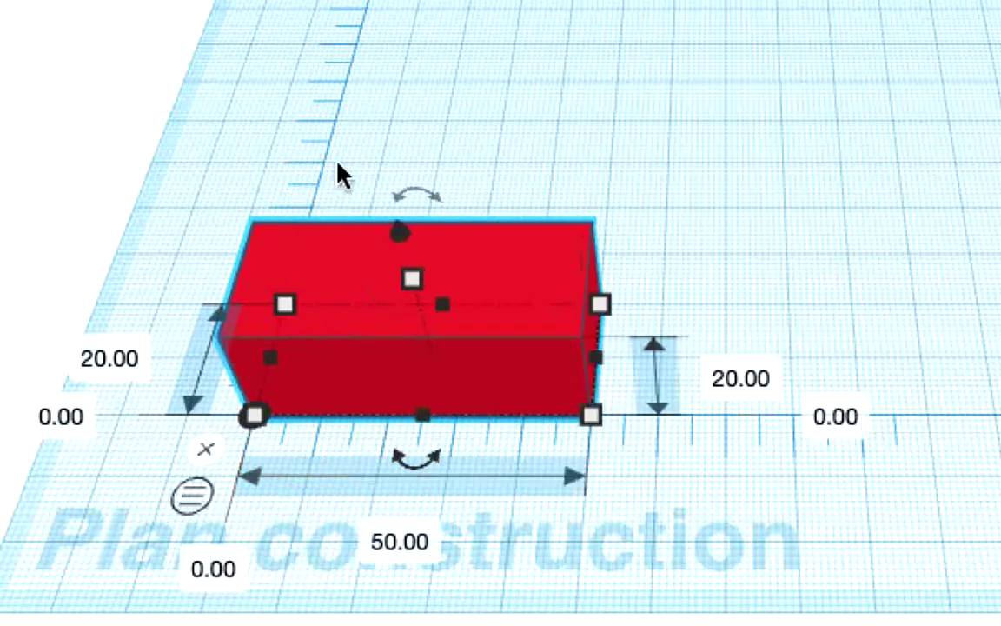
left_click(109, 359)
type("50")
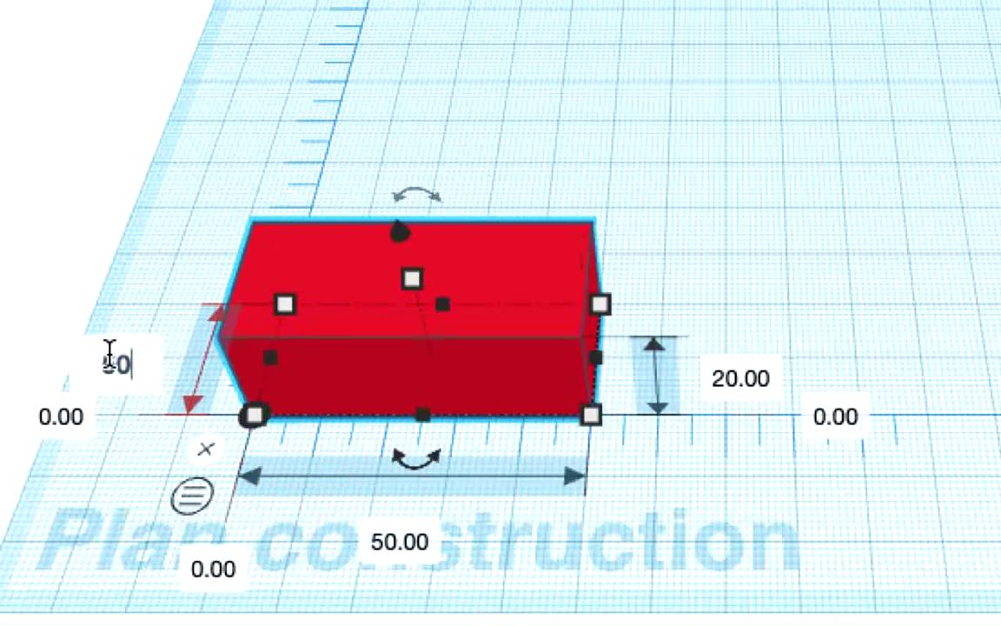
key("Return")
left_click(749, 378)
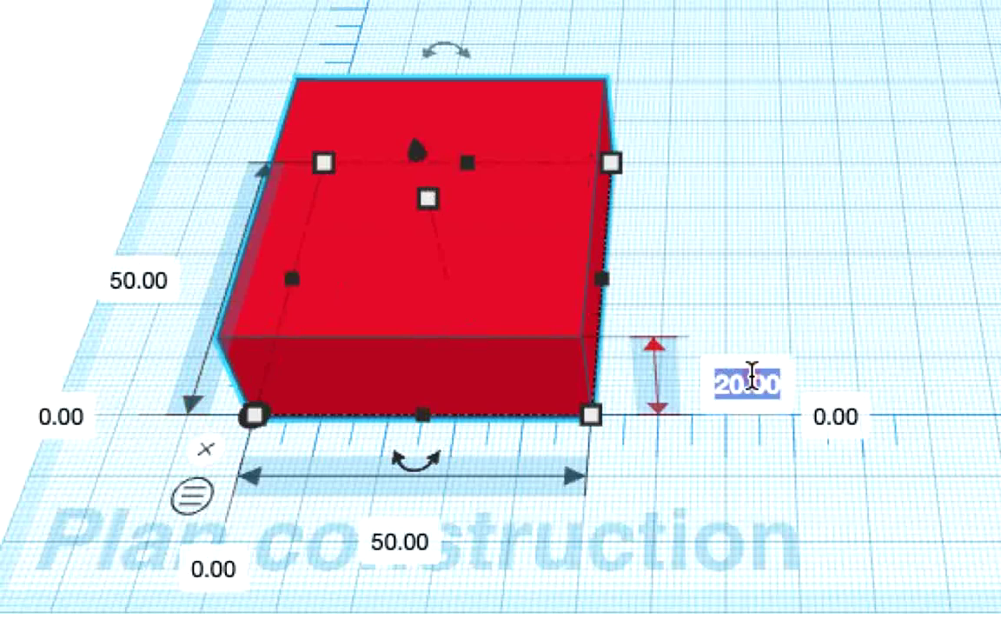
type("50")
key("Return")
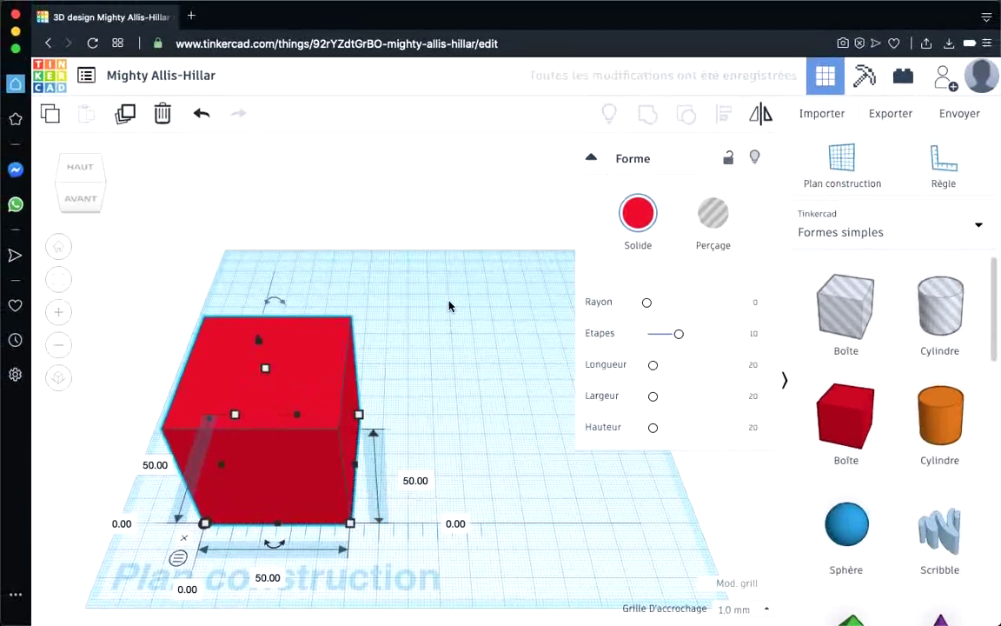
left_click(449, 305)
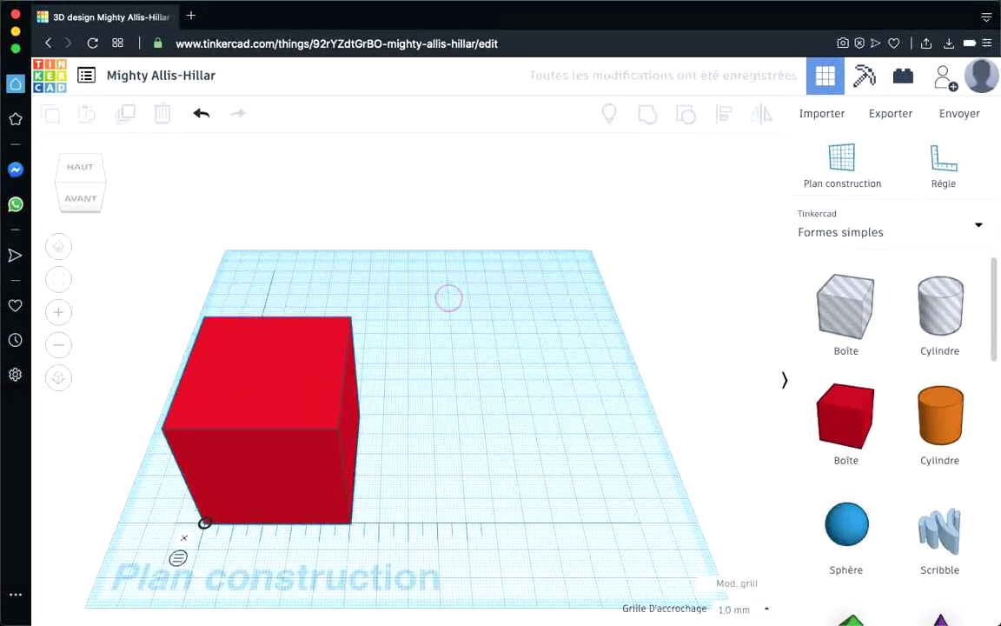
Step: Check the part drawing, add a hole box beside the cube, and size it 10 mm wide, 10 mm deep and 70 mm high
left_click_drag(563, 621, 535, 126)
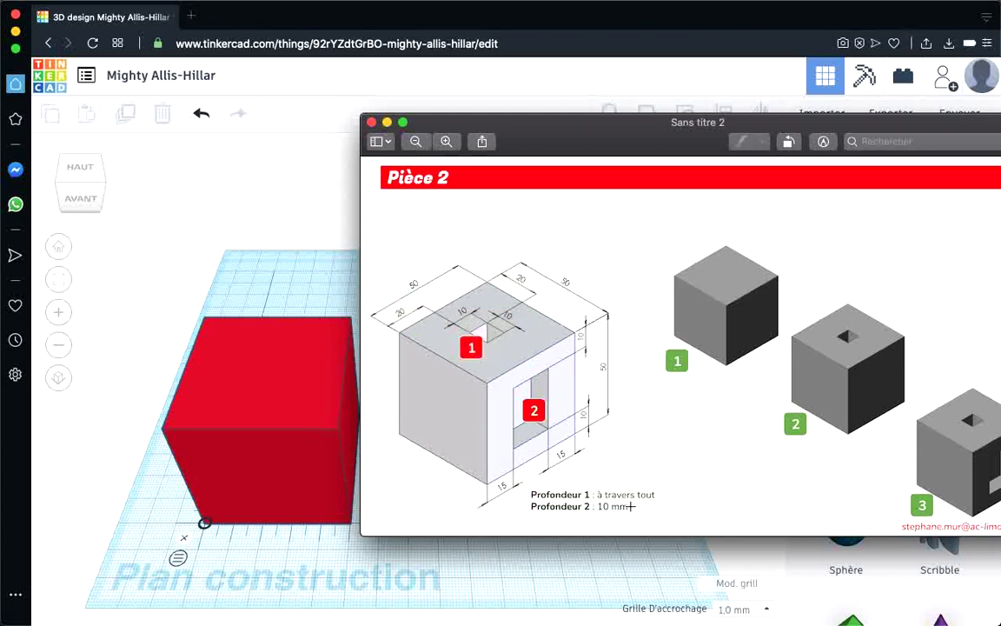
double_click(542, 128)
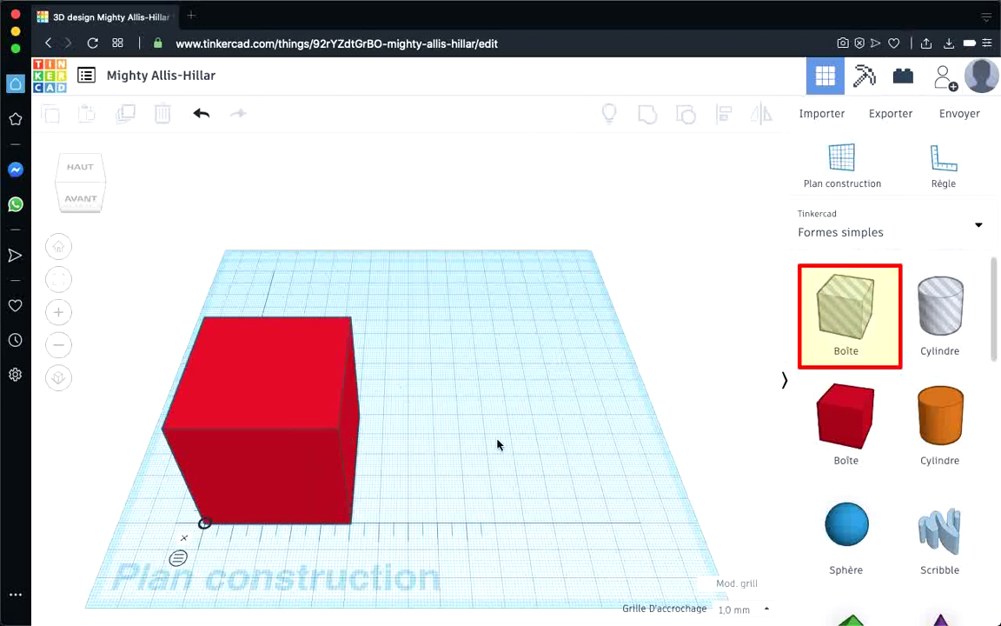
left_click_drag(839, 317, 412, 472)
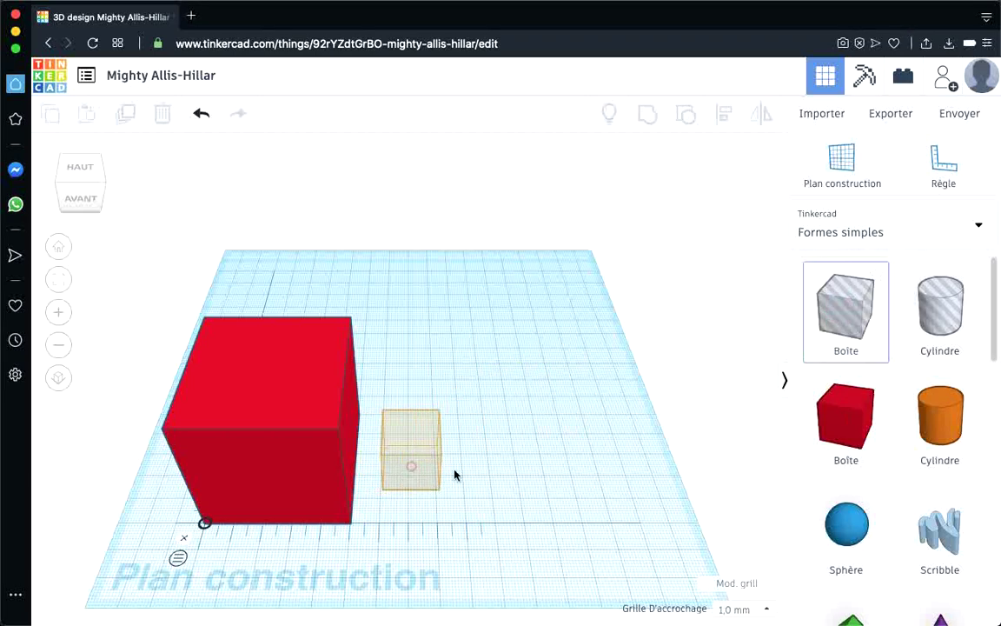
left_click(410, 538)
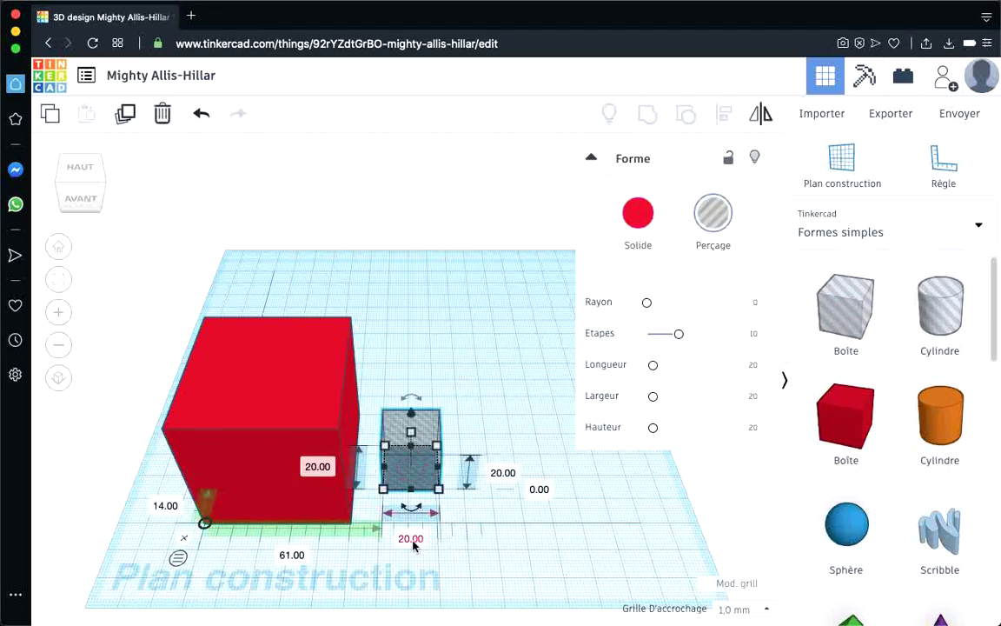
type("10")
key("Return")
left_click(313, 467)
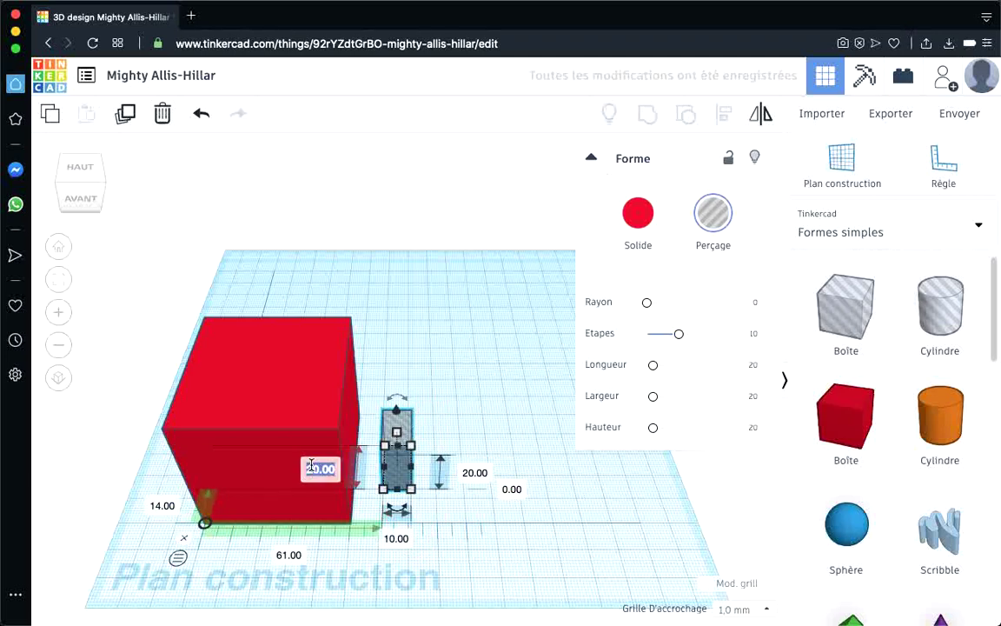
type("10")
key("Return")
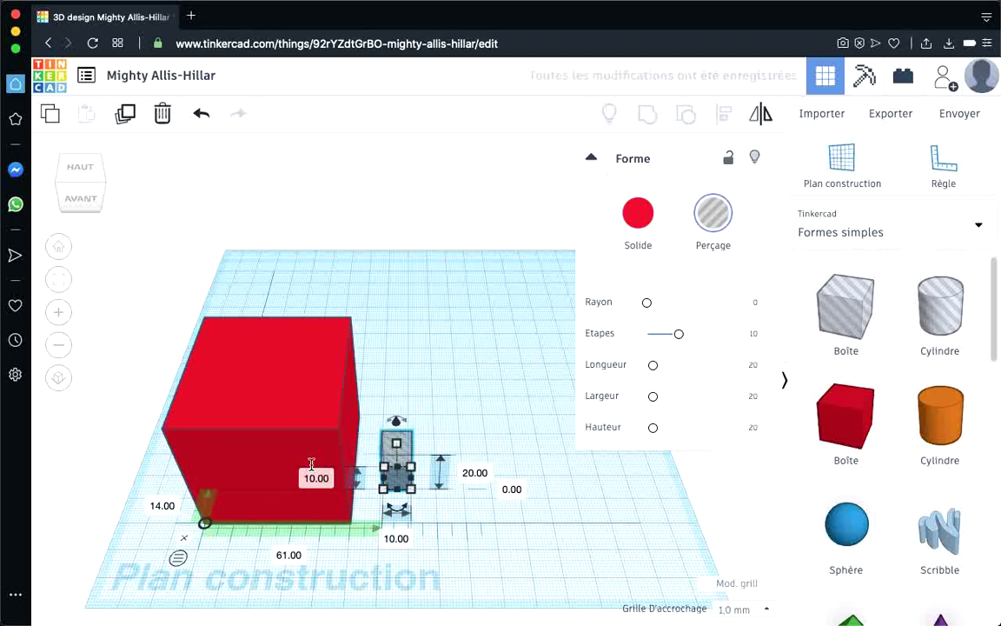
left_click(481, 475)
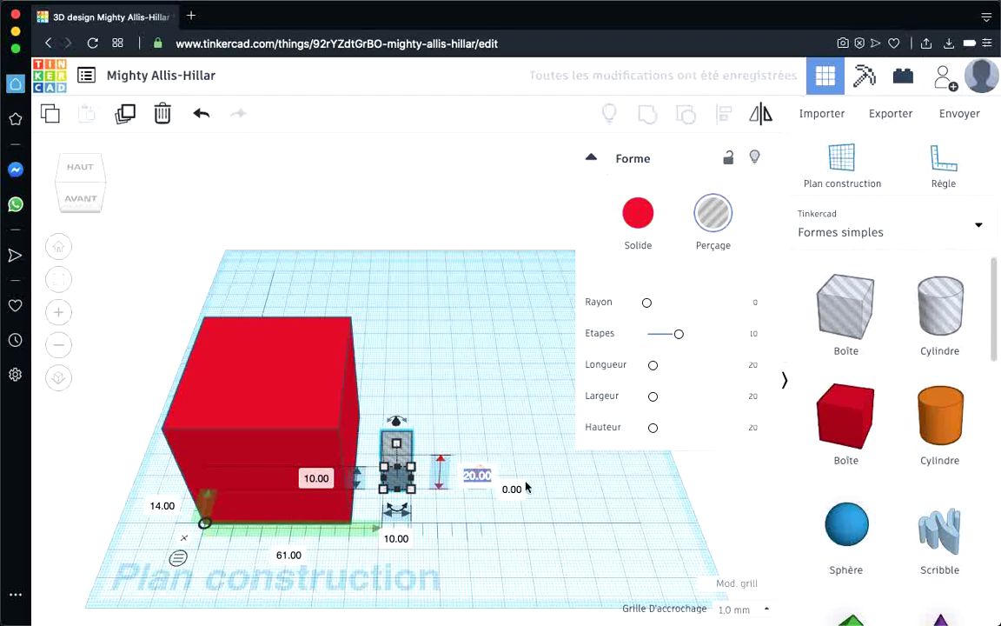
type("70")
key("Return")
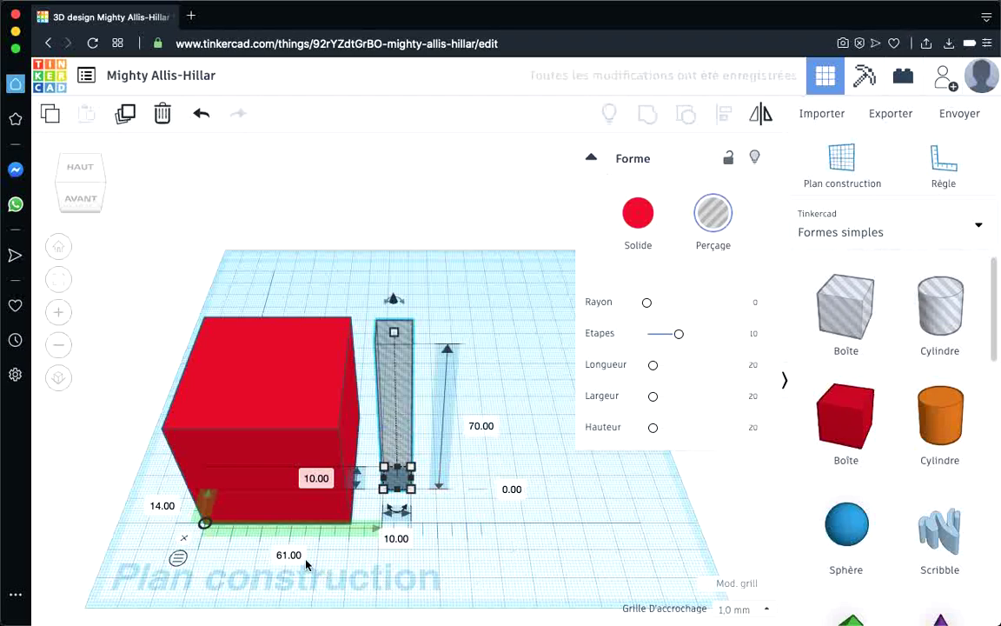
Step: Position the hole box inside the cube, 20 mm from the ruler origin in both horizontal directions
left_click(294, 557)
type("20")
key("Return")
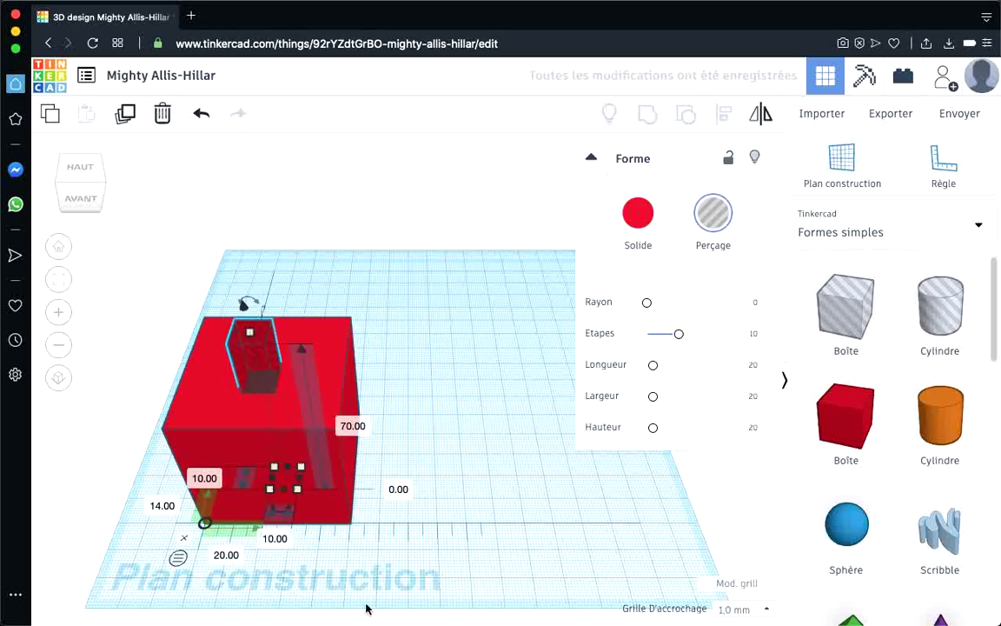
left_click(161, 507)
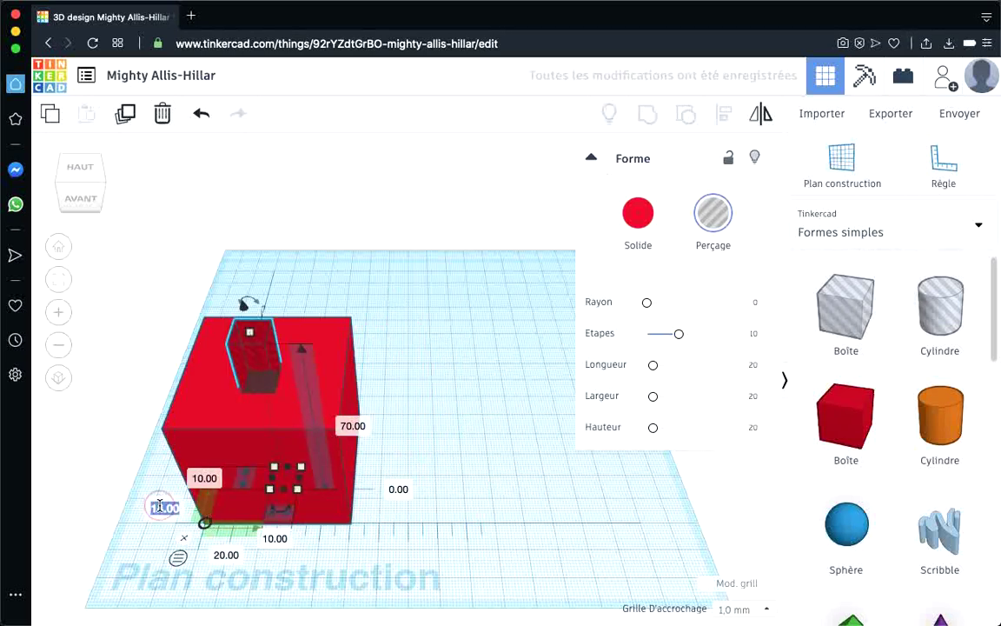
type("20")
key("Return")
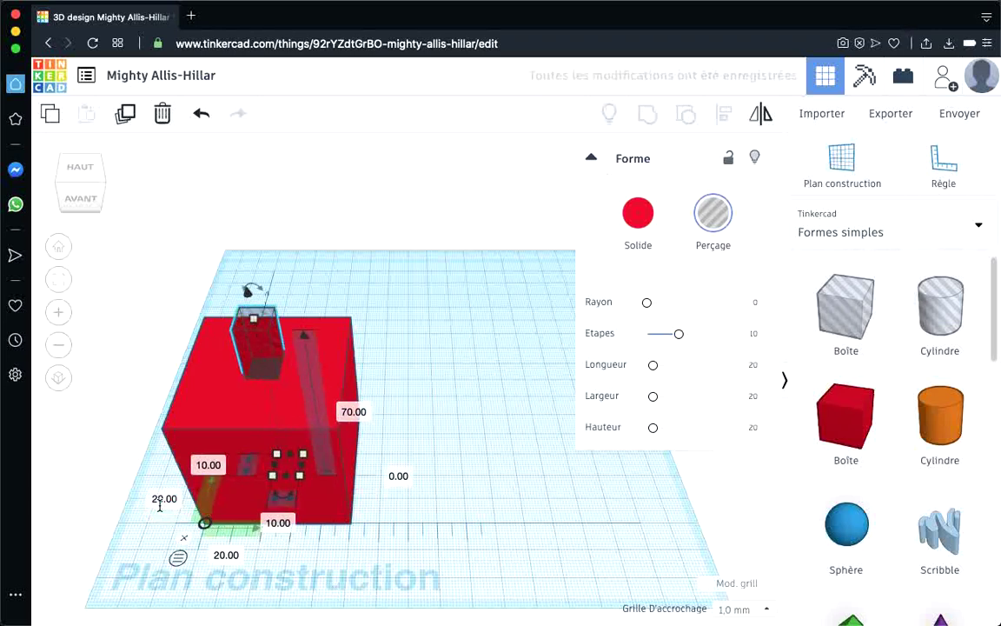
Step: Lower the hole box to 8 mm below the workplane so it passes through both ends of the cube
left_click(81, 200)
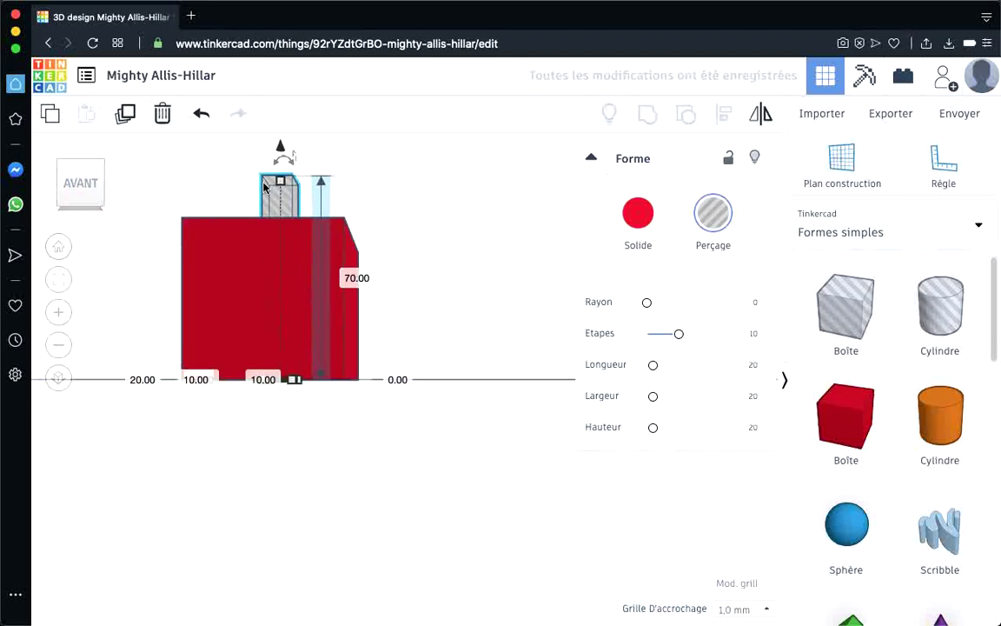
left_click_drag(280, 150, 276, 173)
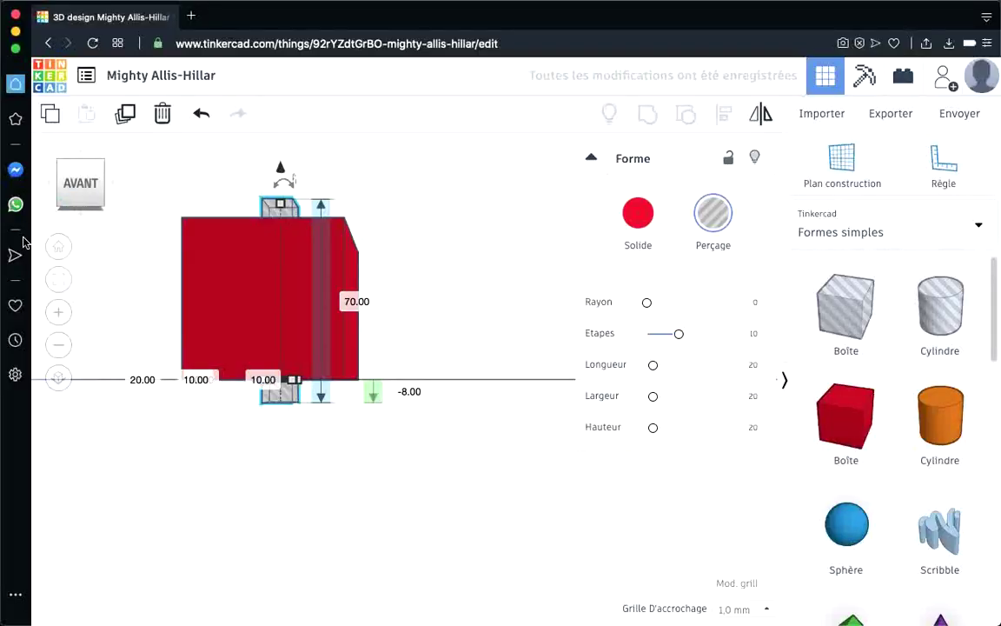
left_click(65, 254)
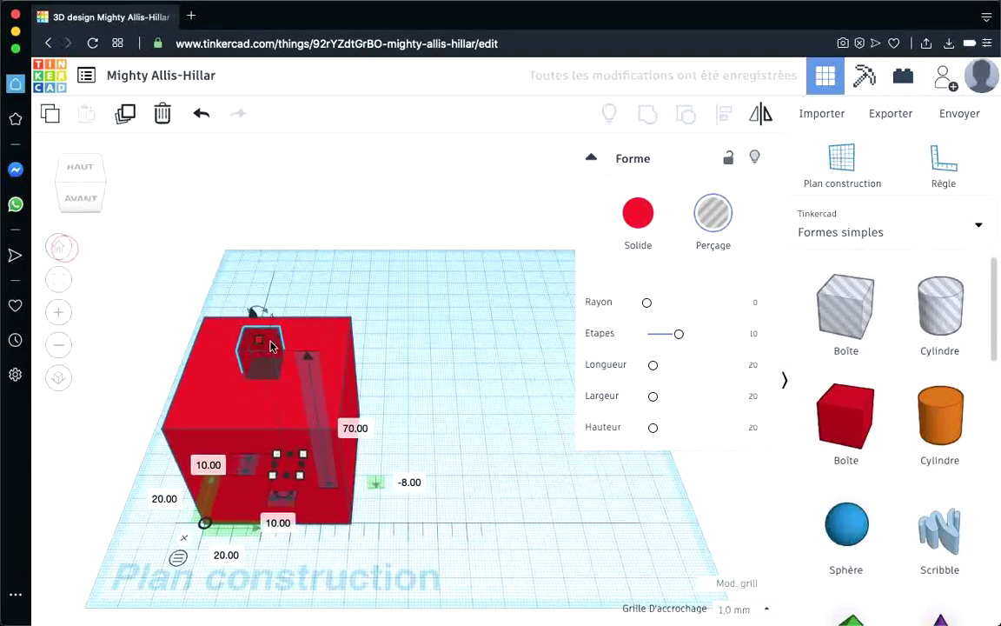
Step: Group the red cube with the hole box to cut the square through hole, and check the opening from above
left_click(153, 267)
left_click_drag(138, 268, 482, 573)
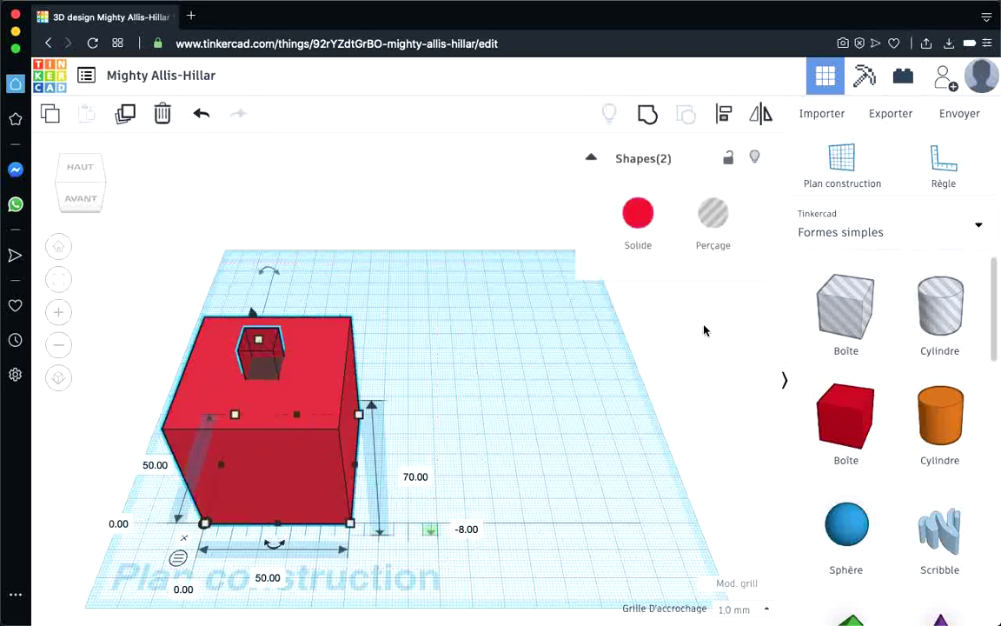
left_click(644, 117)
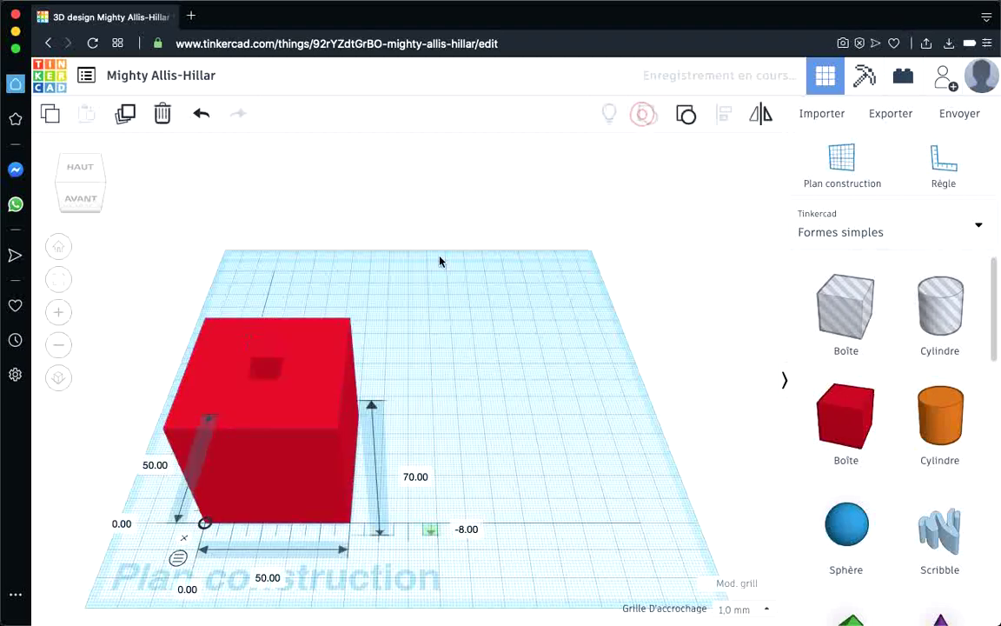
left_click(421, 302)
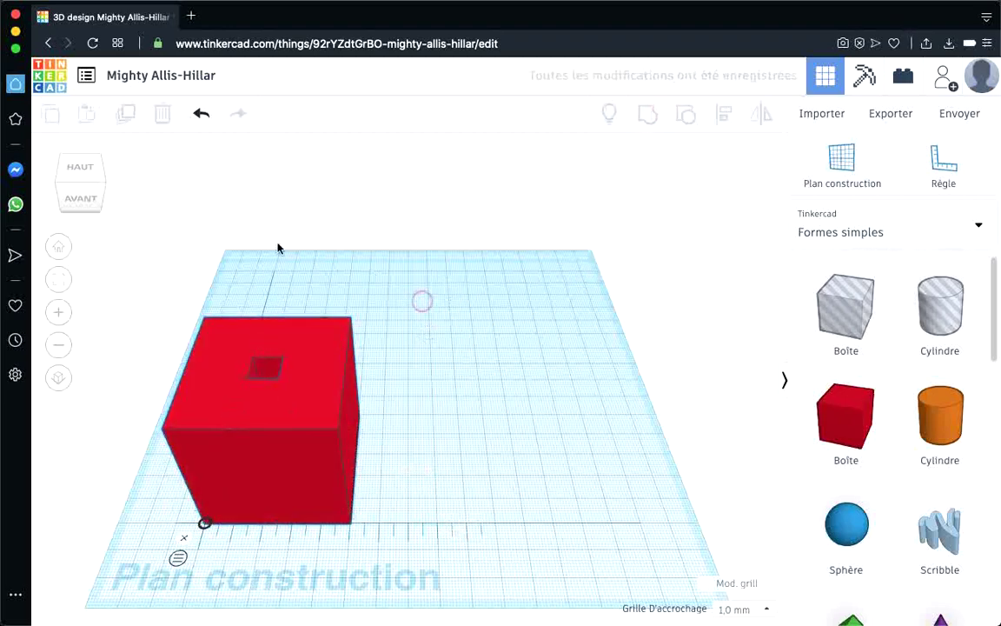
left_click_drag(89, 177, 99, 186)
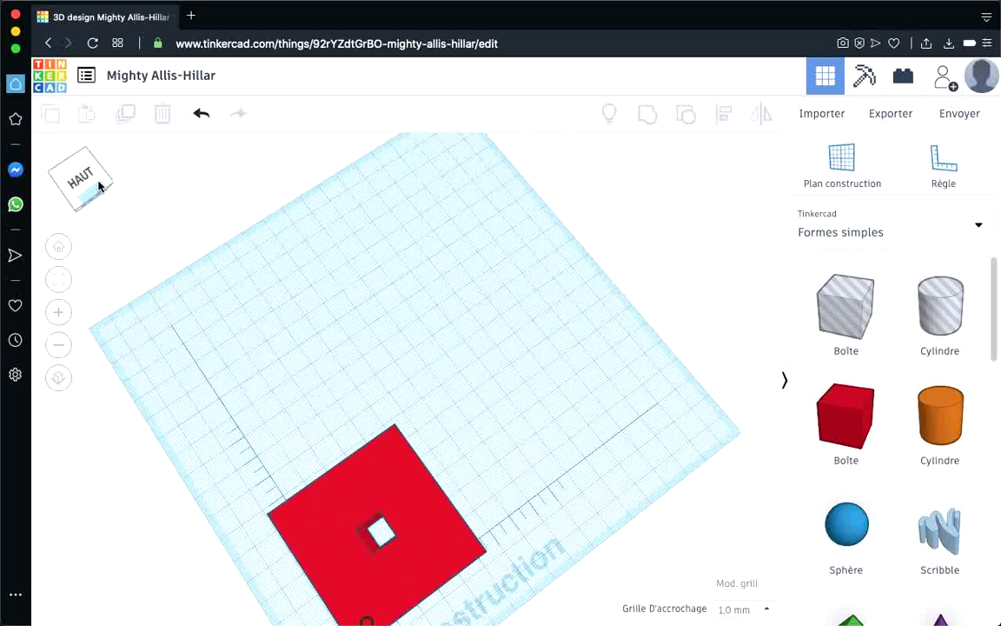
left_click(99, 186)
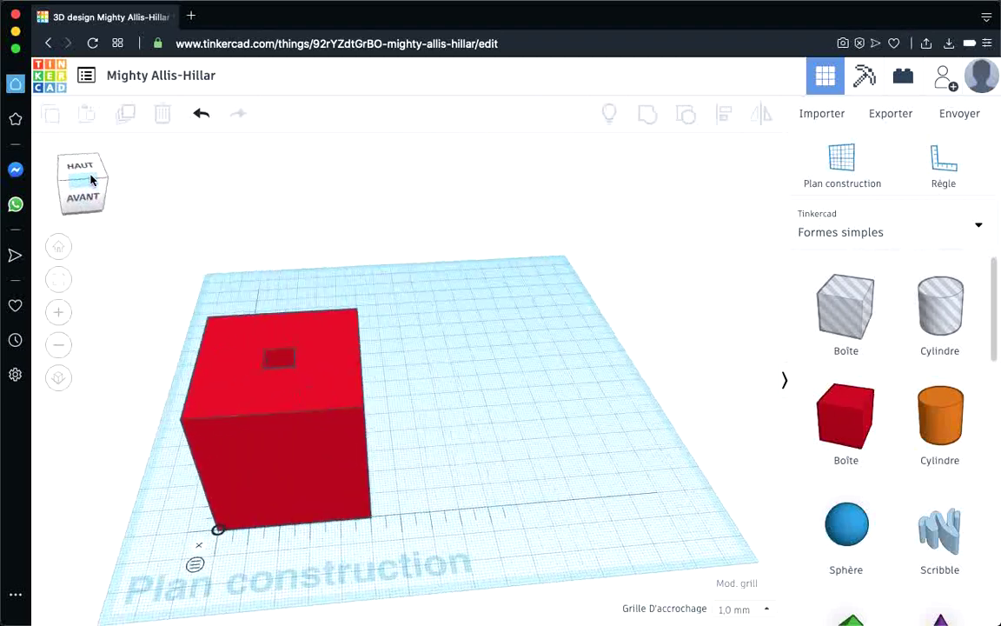
Step: Check the pocket dimensions on the part drawing and place a hole box on the workplane beside the red cube
left_click(59, 246)
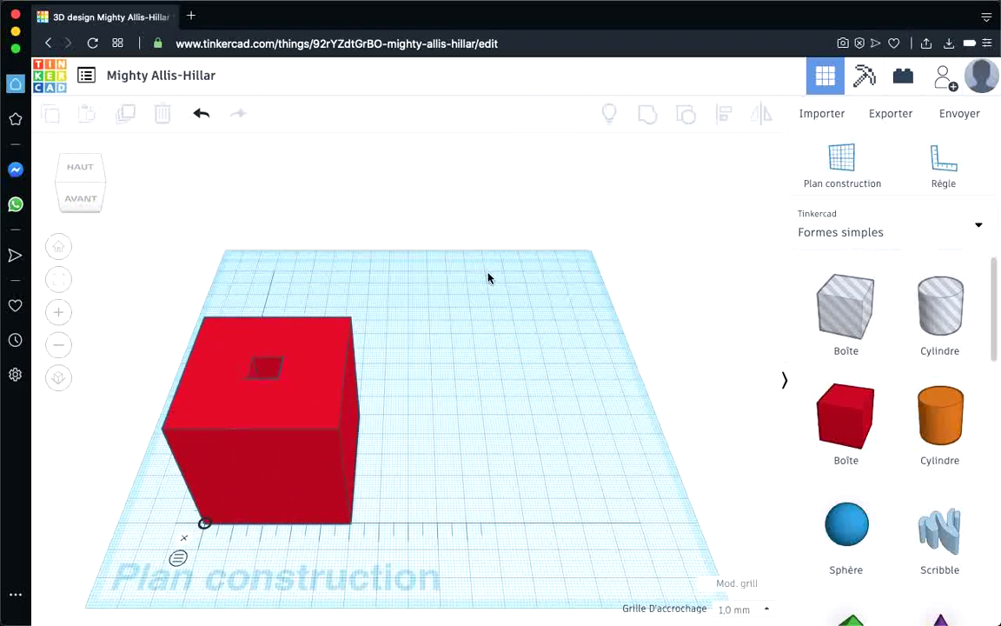
left_click_drag(450, 622, 423, 98)
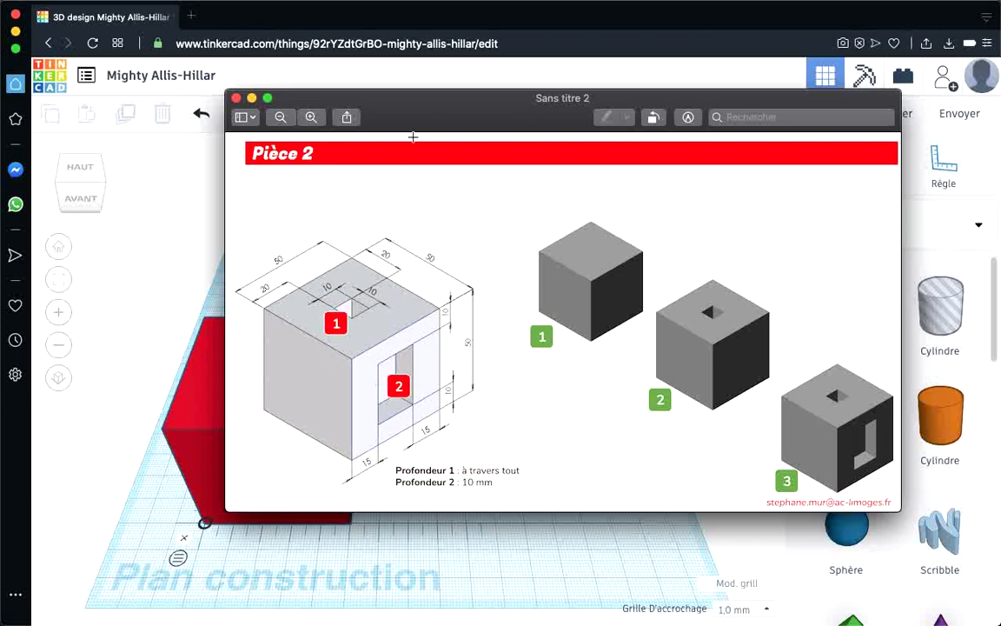
left_click_drag(421, 101, 428, 624)
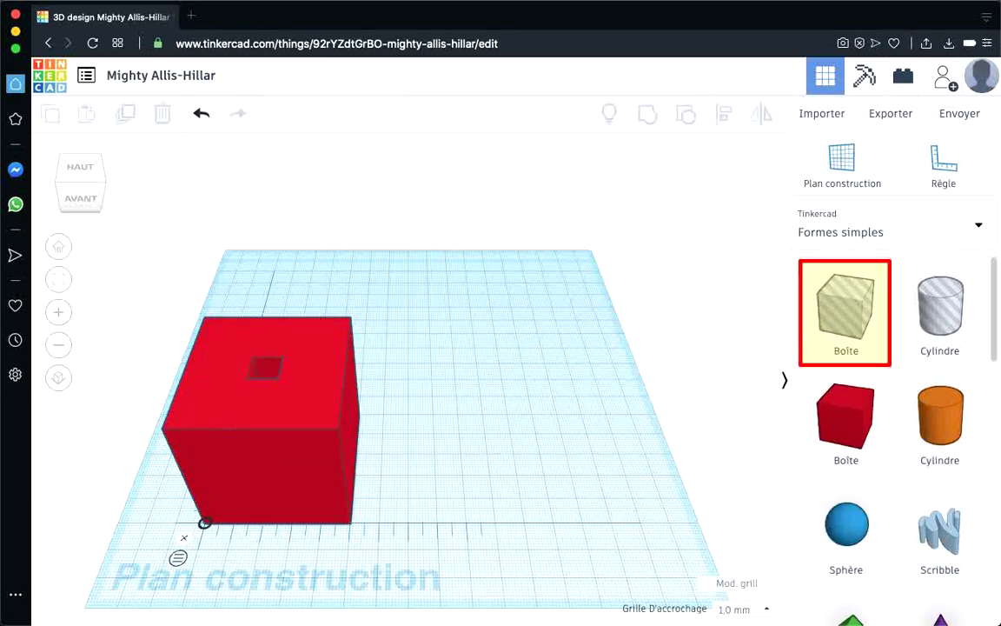
left_click_drag(856, 284, 434, 479)
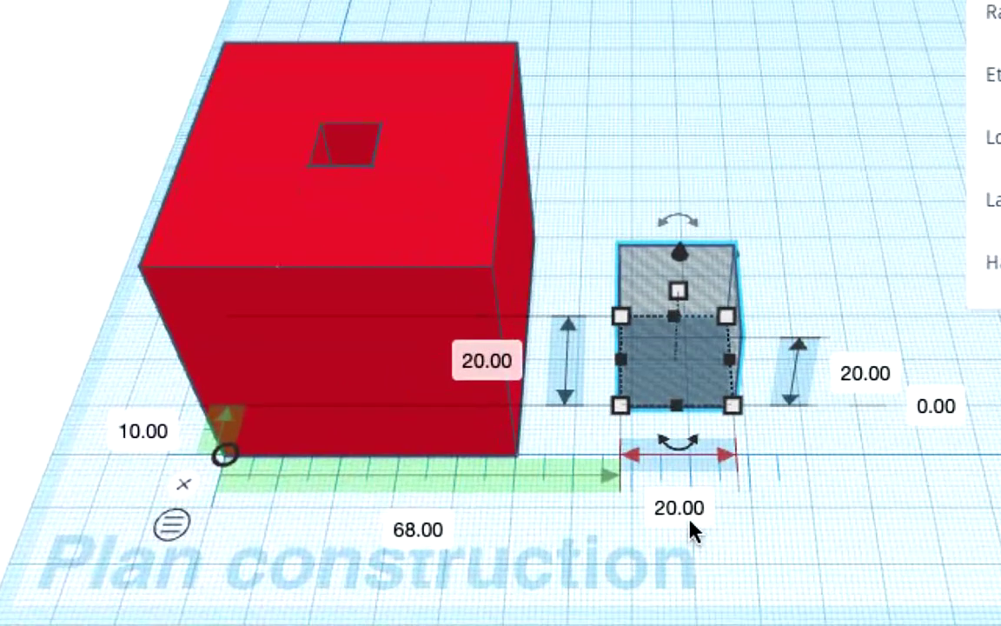
Step: Size the hole box to 10 mm wide, 20 mm deep and 30 mm high
left_click(549, 539)
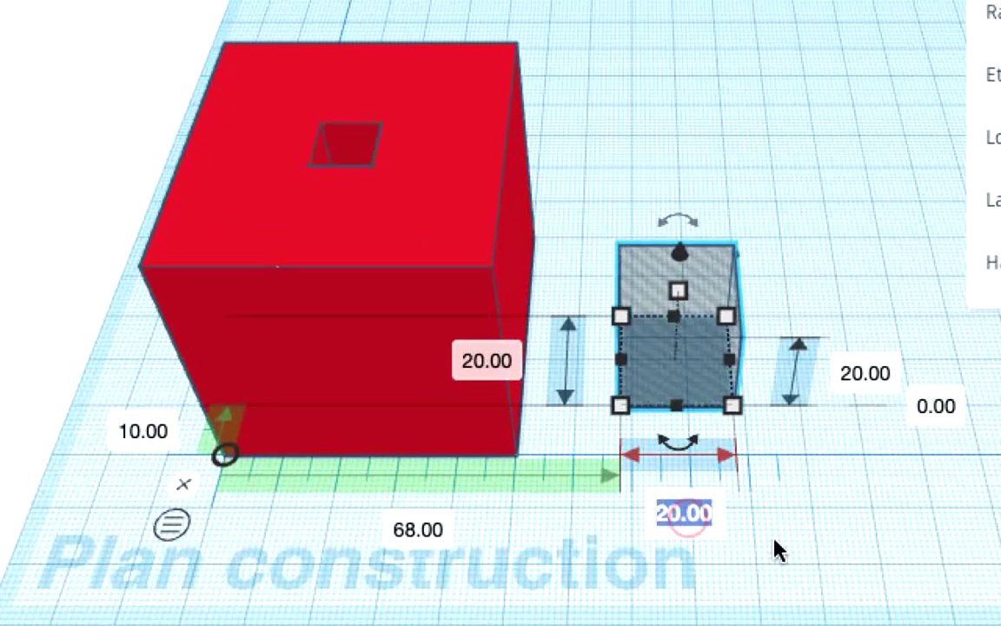
type("10")
key("Return")
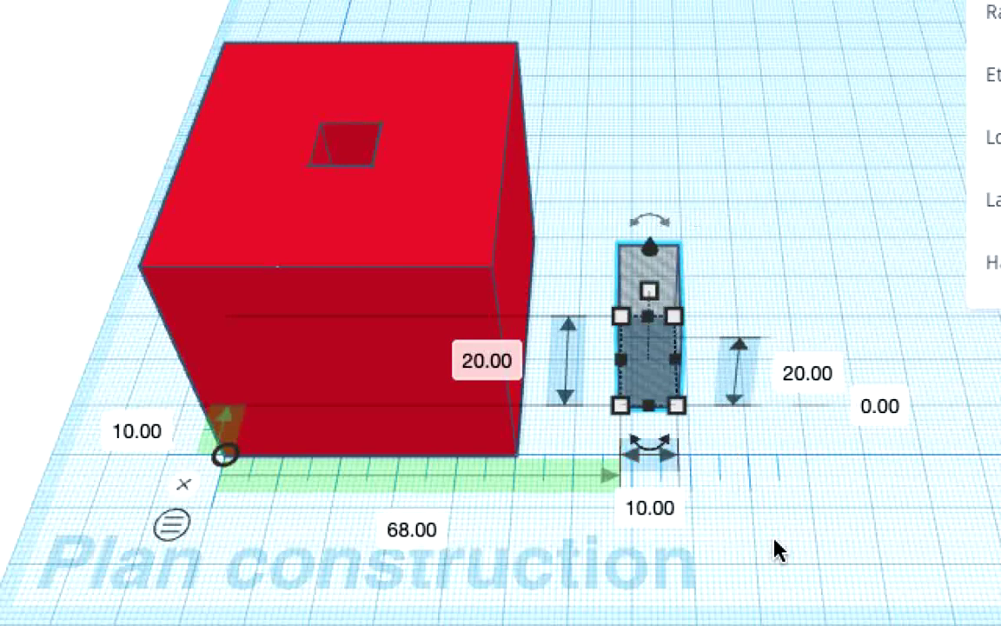
left_click(514, 360)
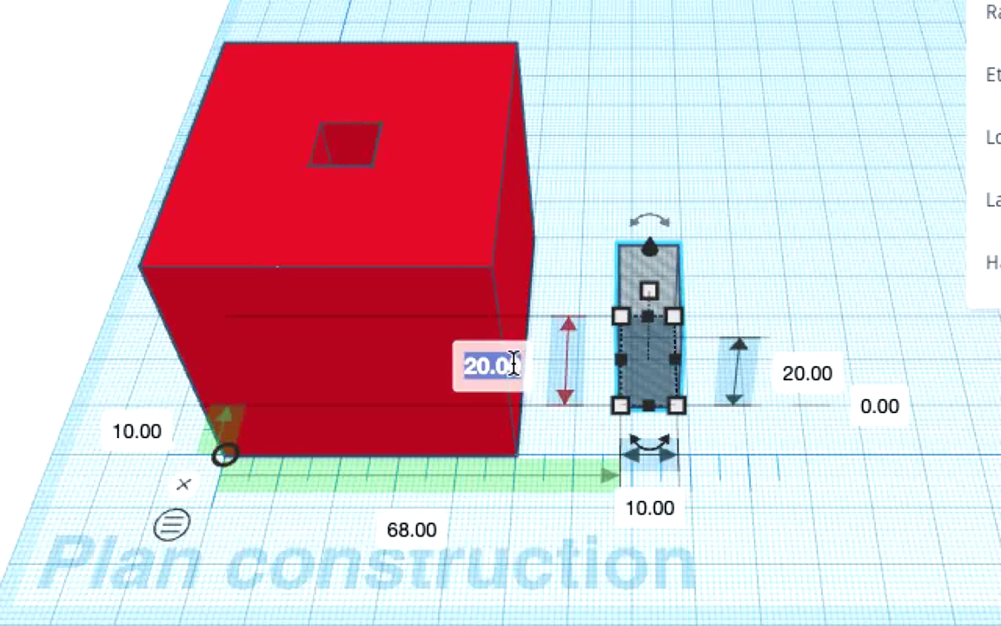
type("20.00")
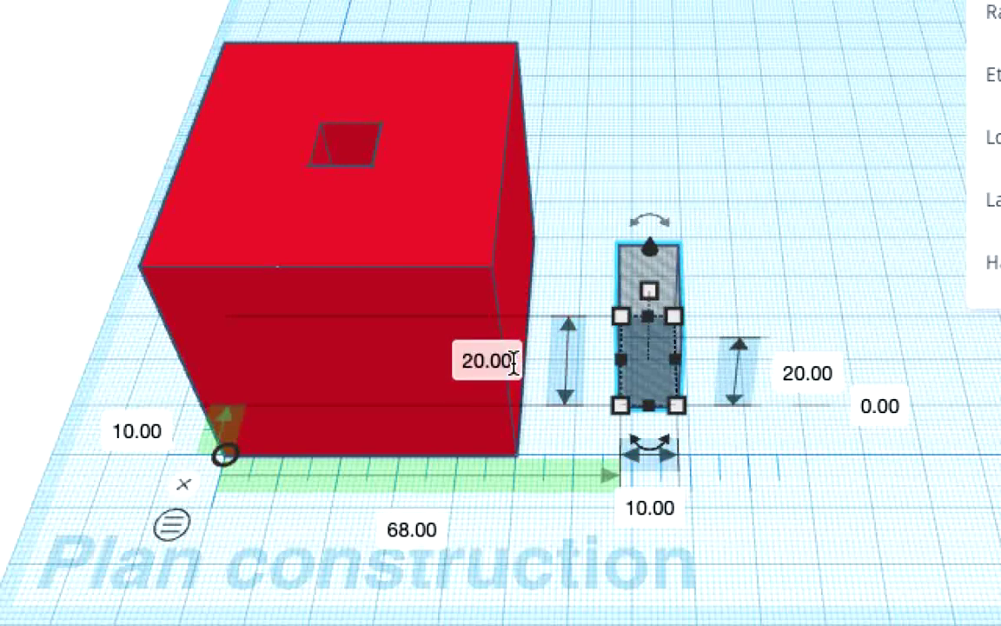
left_click(812, 377)
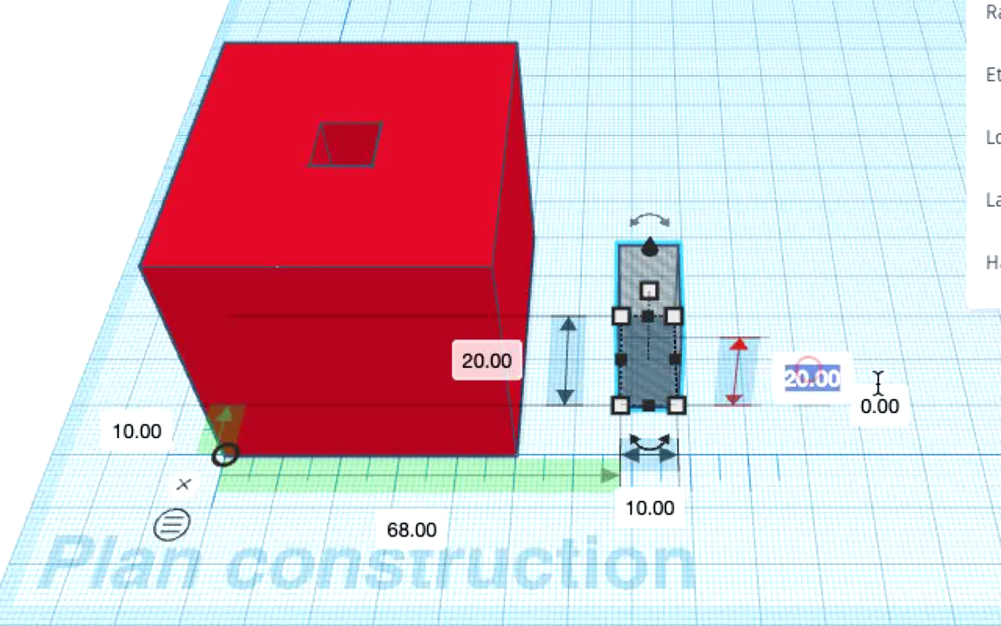
type("30")
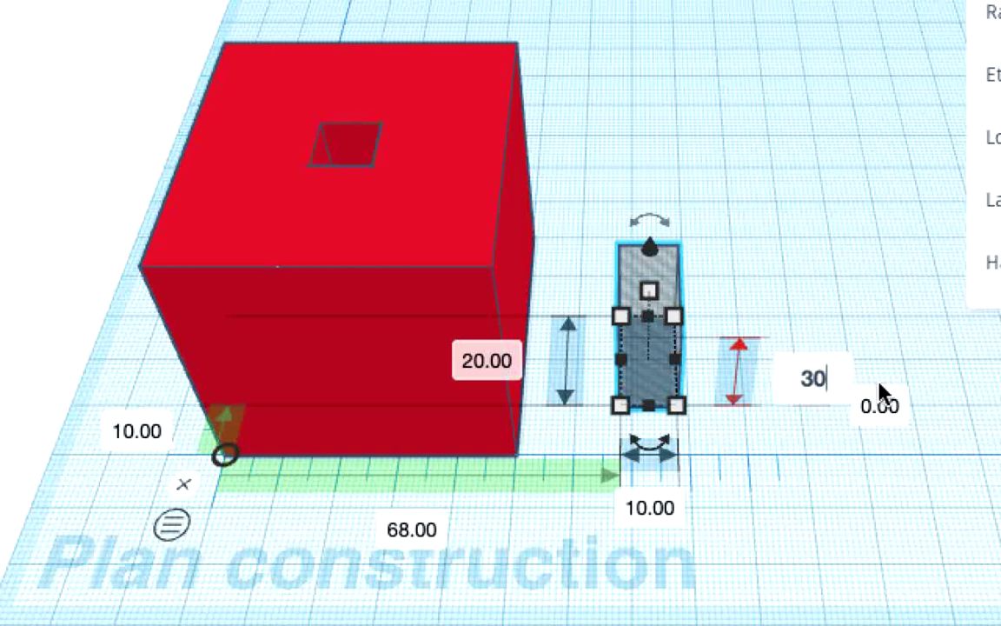
key("Return")
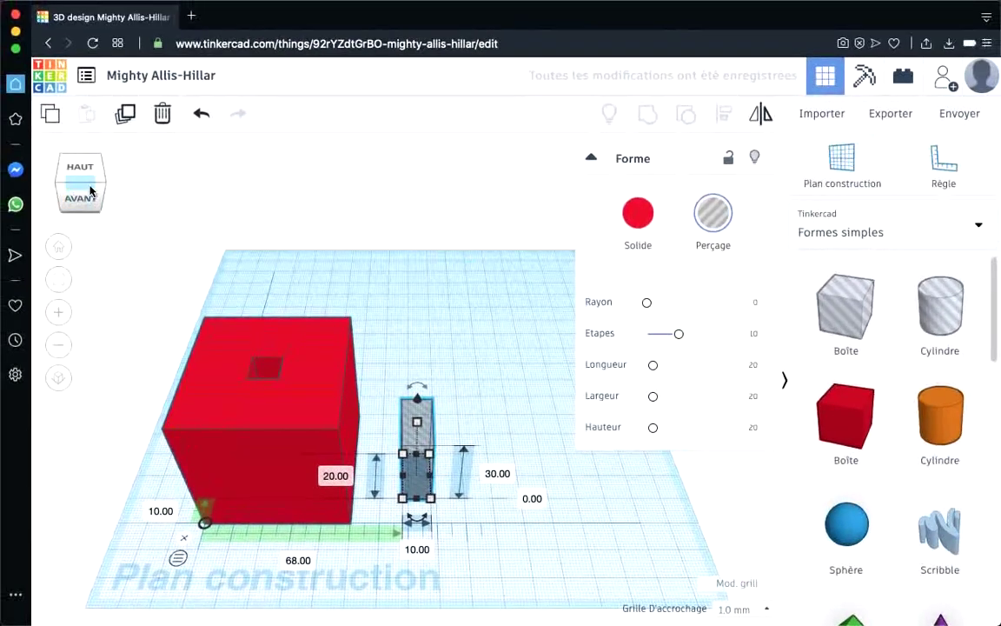
Step: Raise the hole box to 10 mm above the workplane
left_click(85, 191)
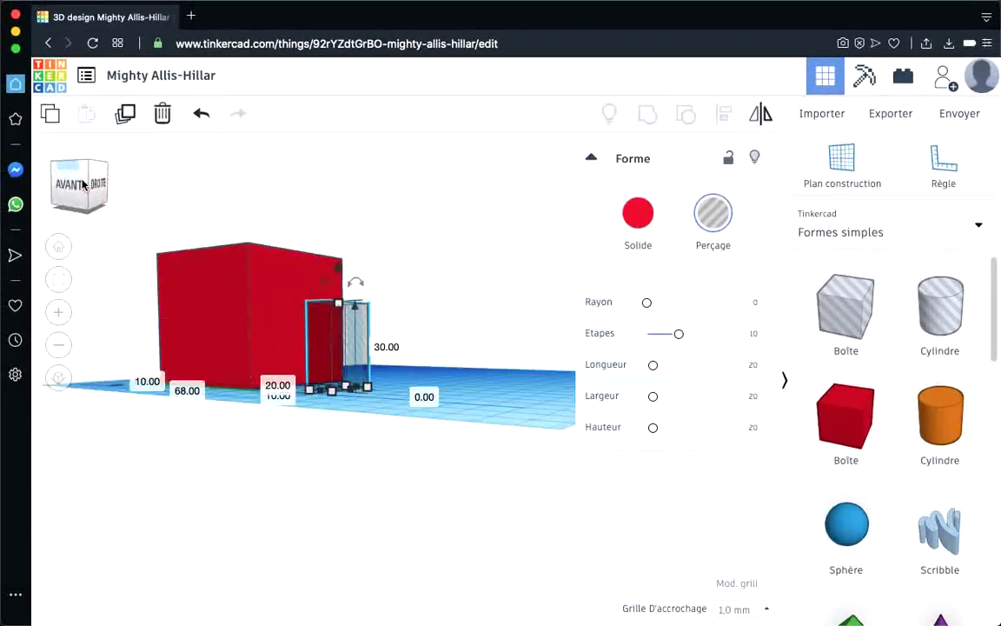
left_click(80, 187)
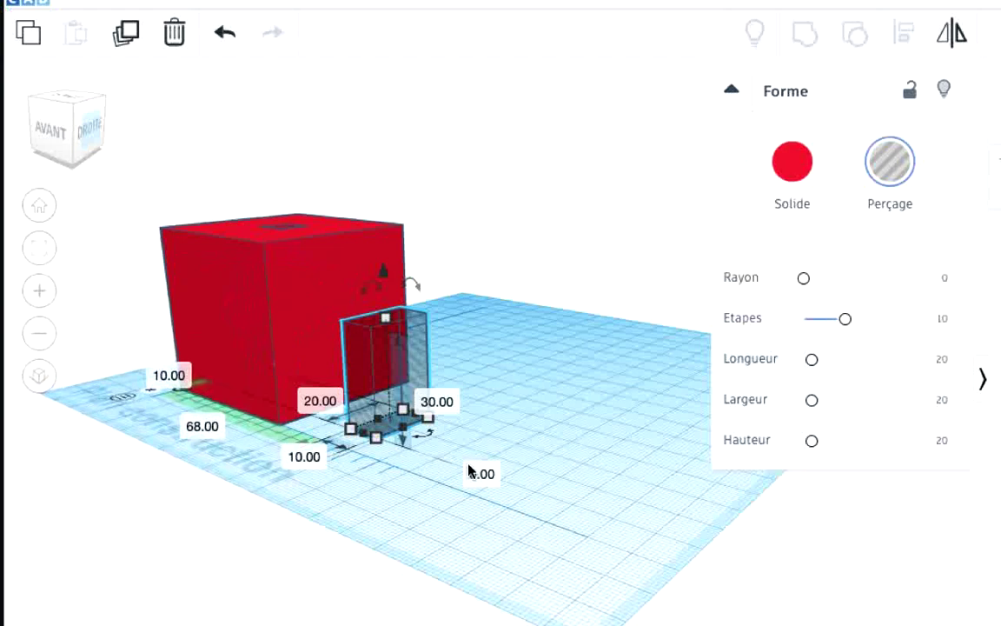
left_click(399, 453)
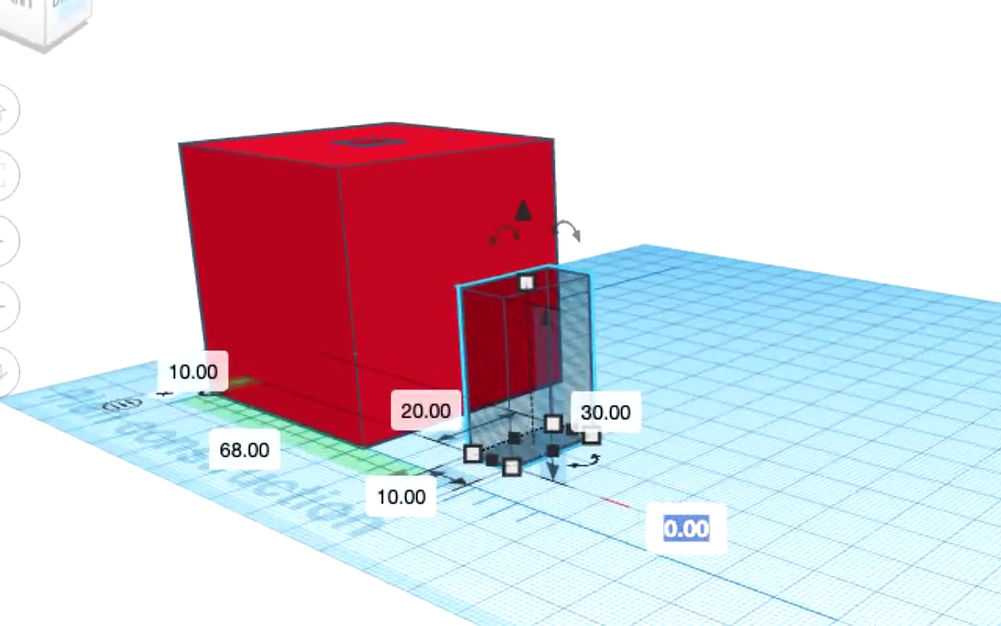
type("10")
key("Return")
key("Tab")
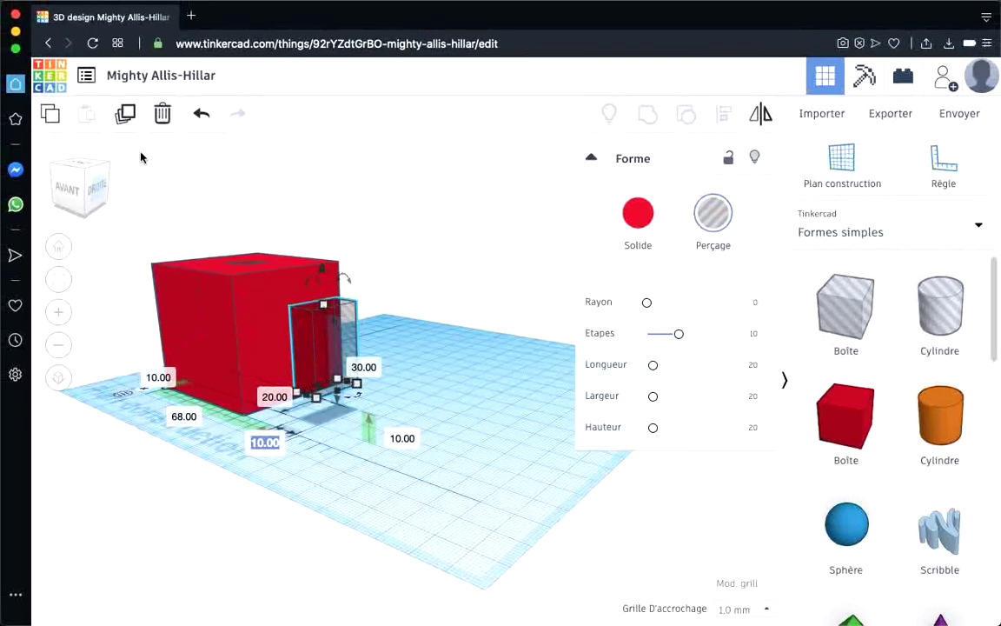
Step: Position the hole box in the cube's side, 15 mm from the ruler origin in depth and 40 mm along the width
left_click(59, 249)
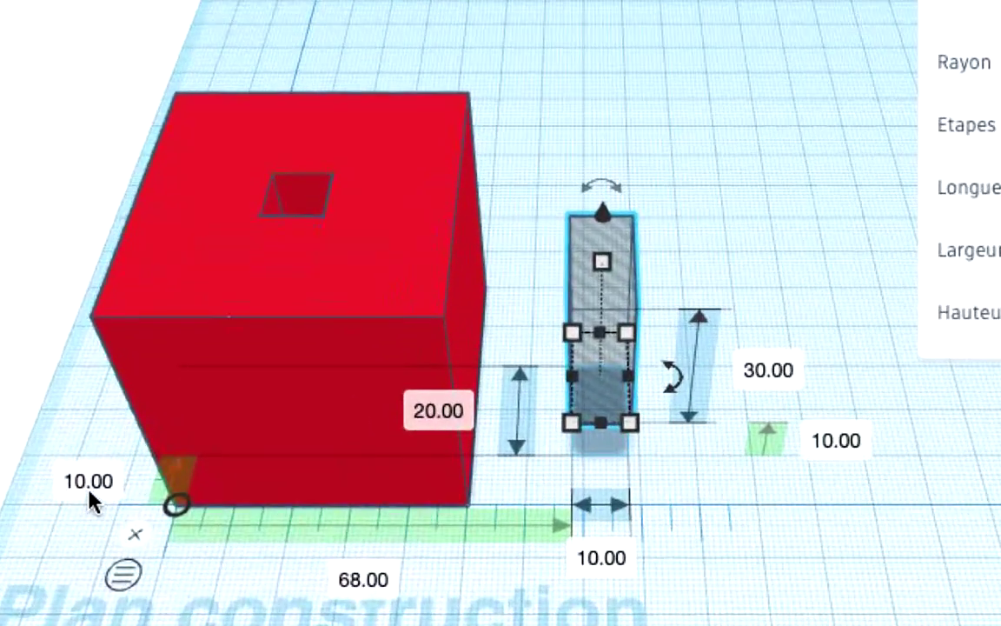
left_click(160, 511)
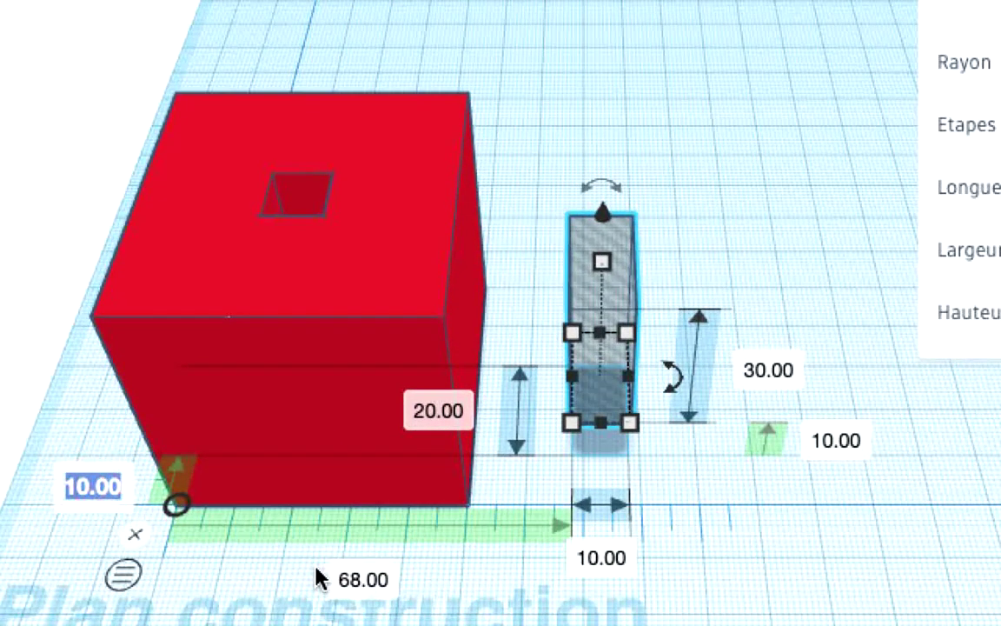
type("15")
key("Return")
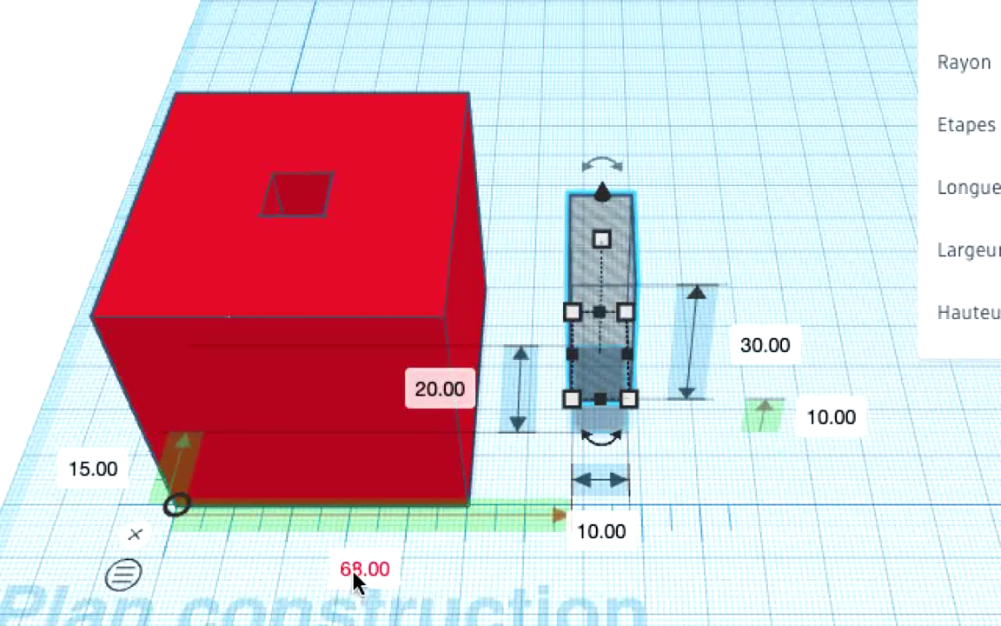
left_click(354, 573)
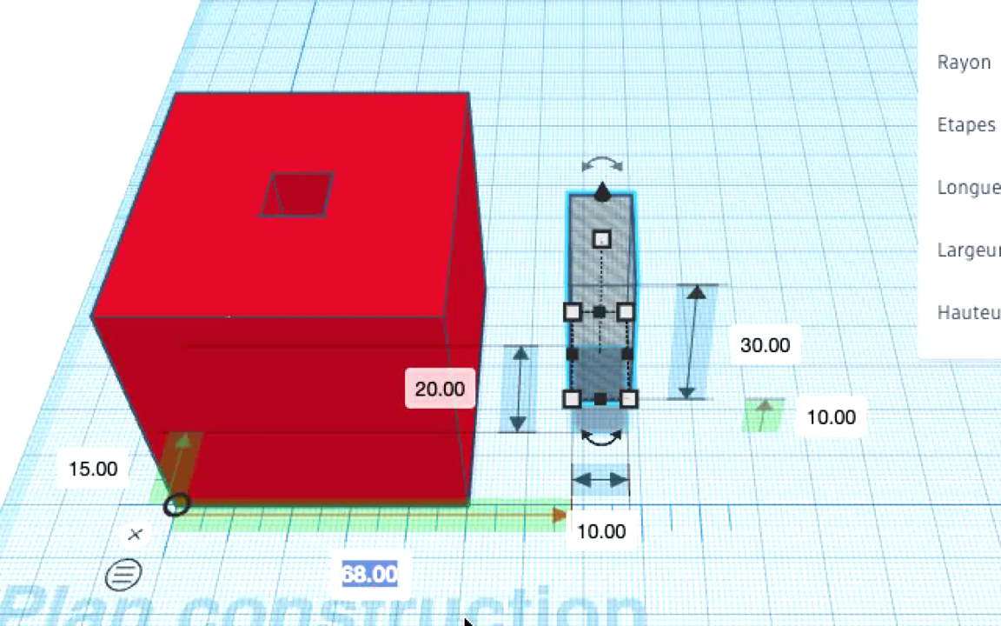
type("40")
key("Return")
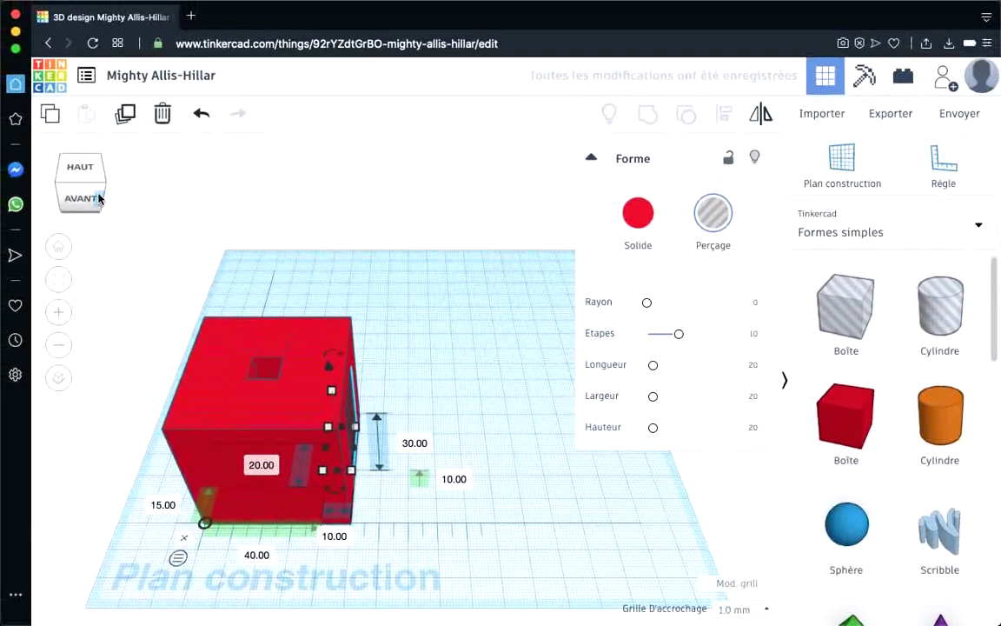
Step: Group the red cube with the hole box to cut the rectangular side pocket, and inspect the pocket from the side
mouse_move(93, 188)
left_mouse_down()
mouse_move(75, 183)
mouse_move(85, 186)
left_mouse_up()
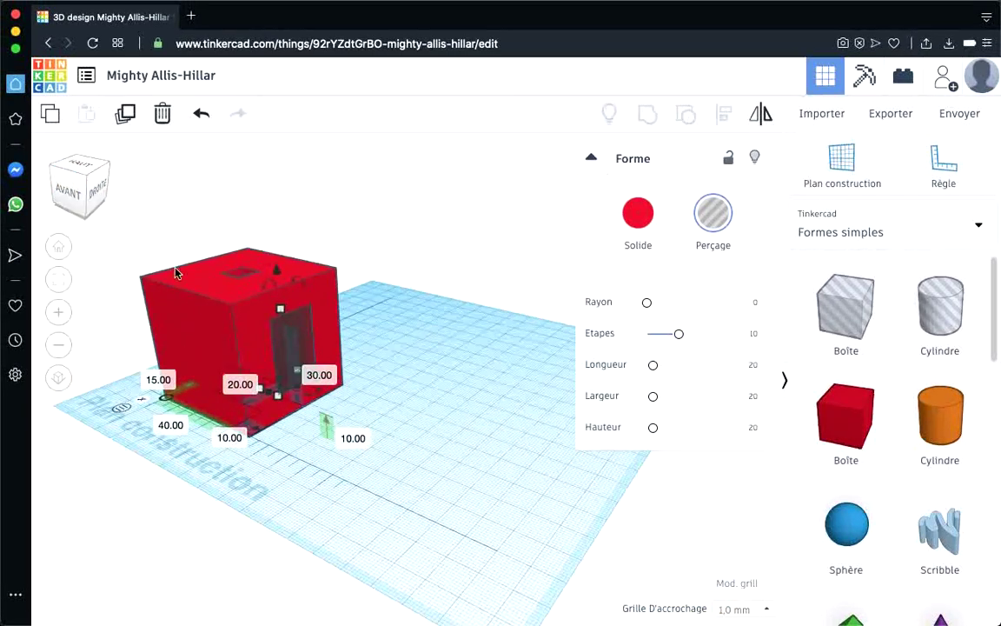
left_click(60, 248)
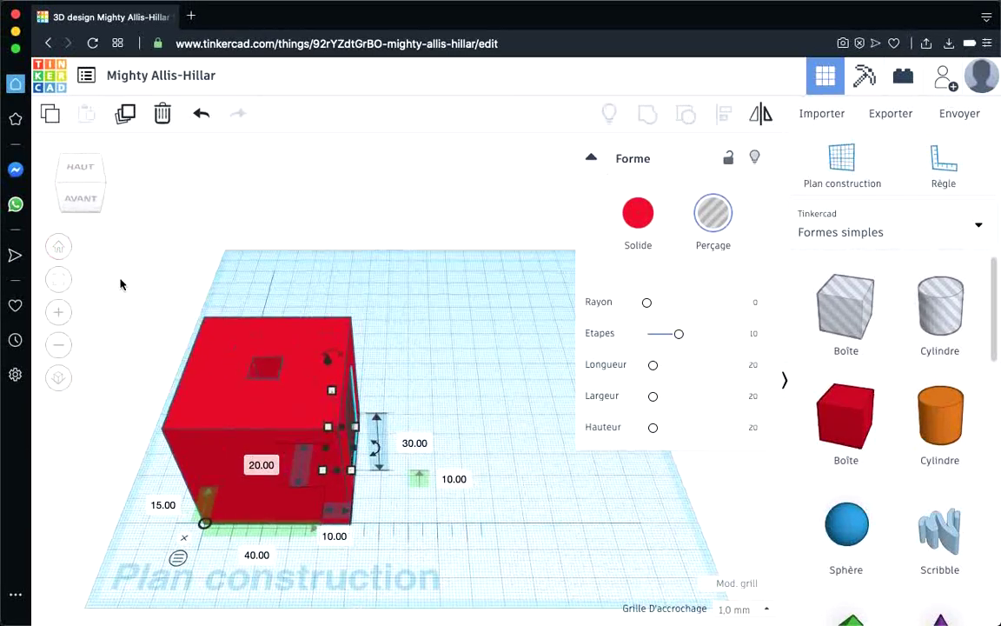
left_click_drag(106, 280, 491, 539)
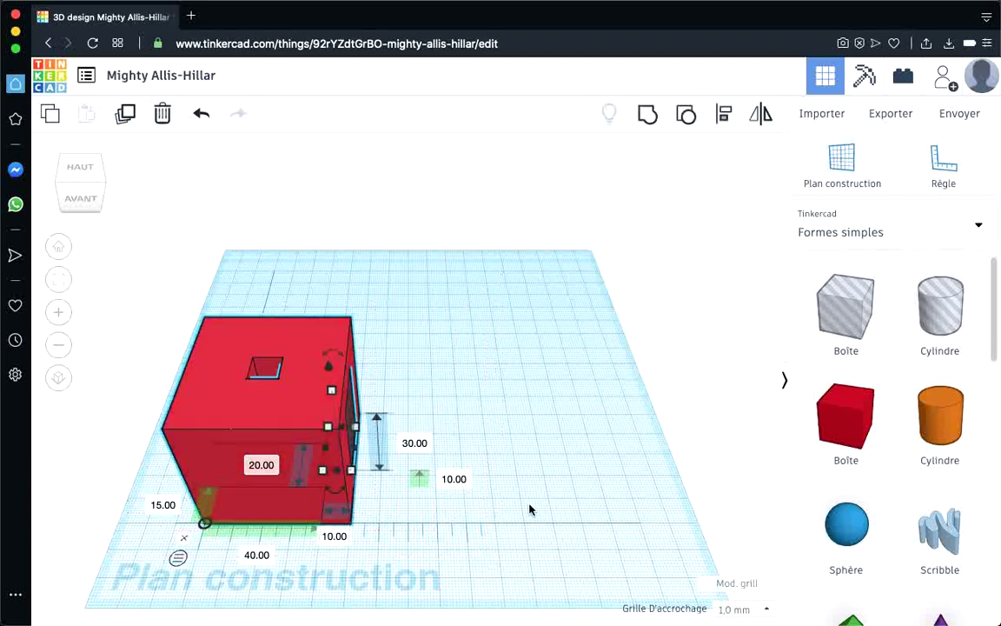
left_click(649, 116)
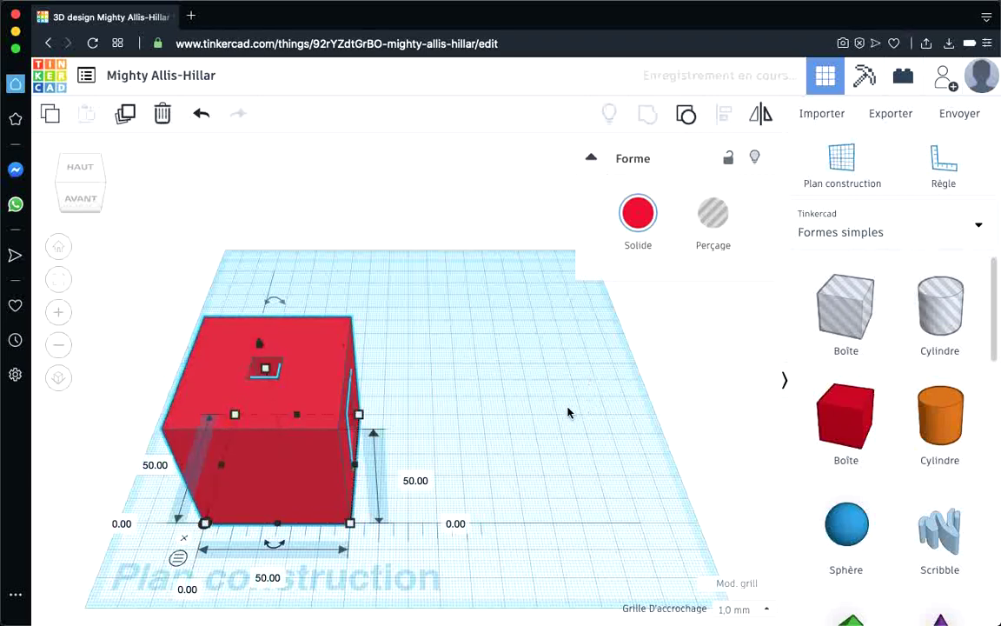
left_click(481, 309)
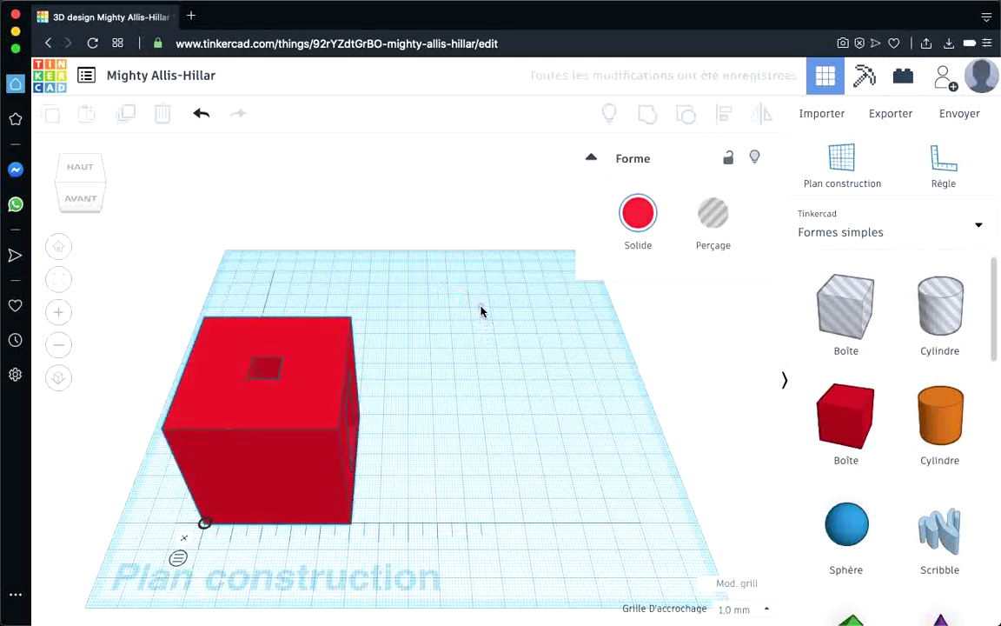
left_click(74, 189)
left_click(69, 185)
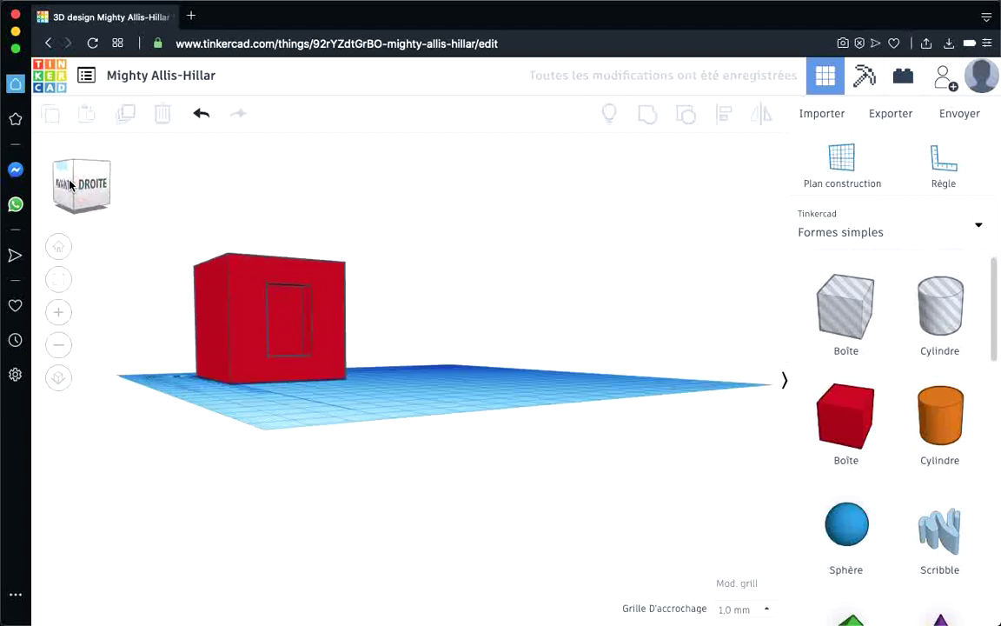
left_click_drag(70, 183, 93, 189)
left_click_drag(98, 187, 74, 187)
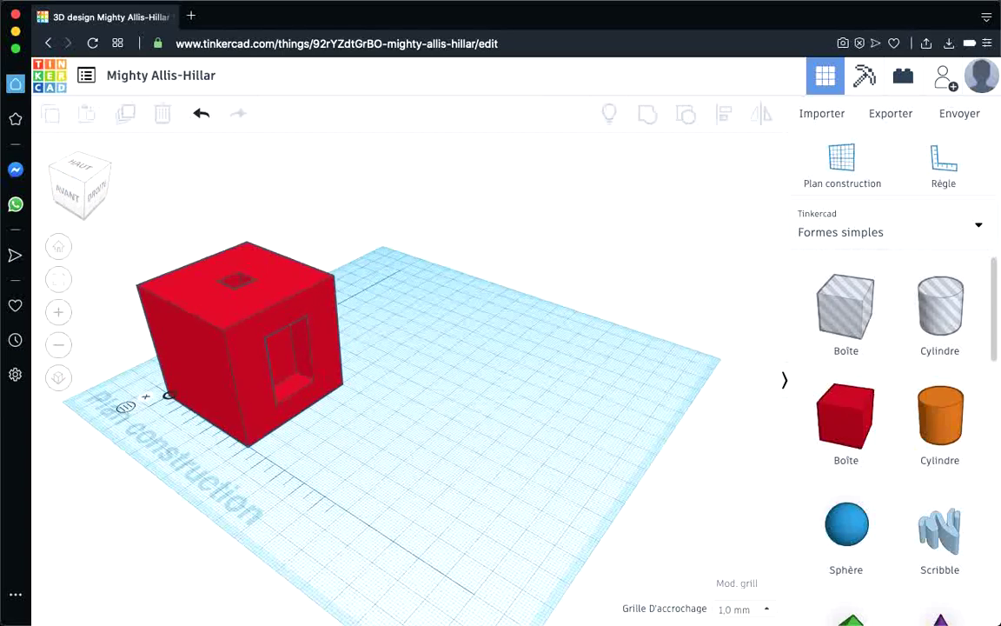
Step: Compare the finished part with its drawing and rename the design as Pièce 2
left_click_drag(480, 624, 516, 154)
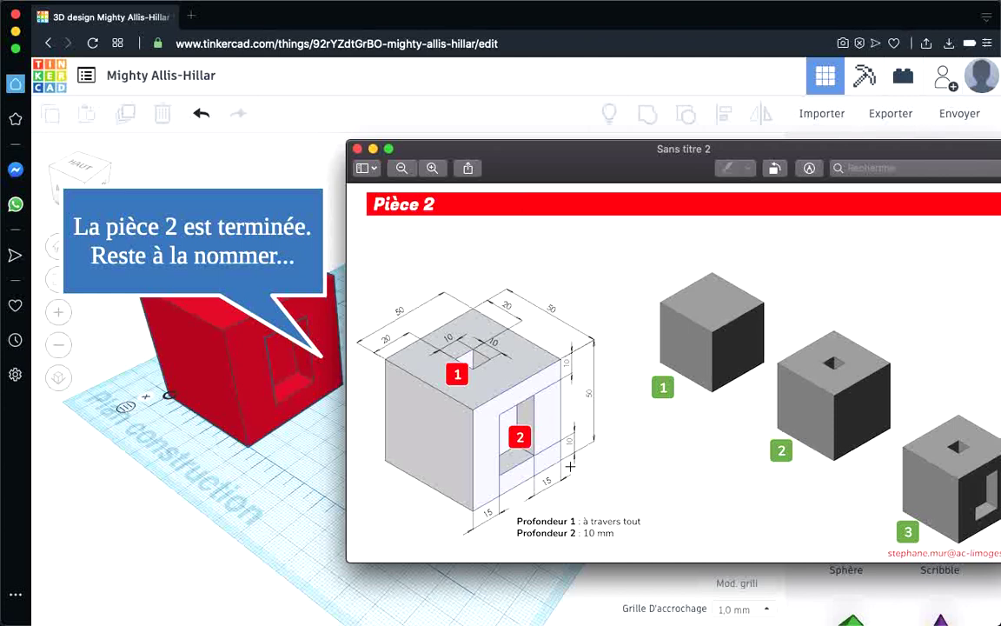
left_click(154, 72)
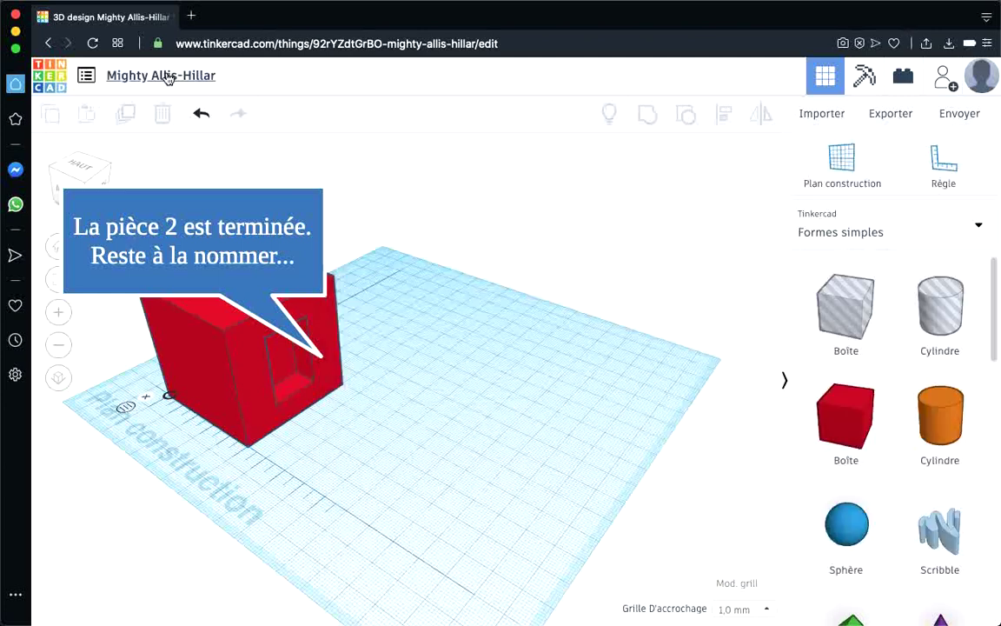
left_click(165, 74)
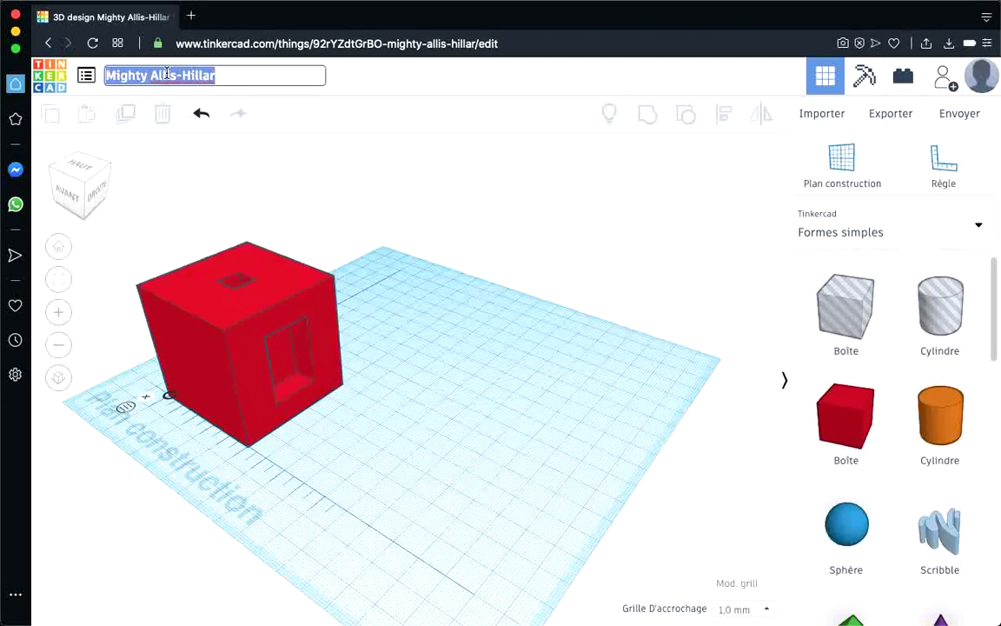
type("Pièce ")
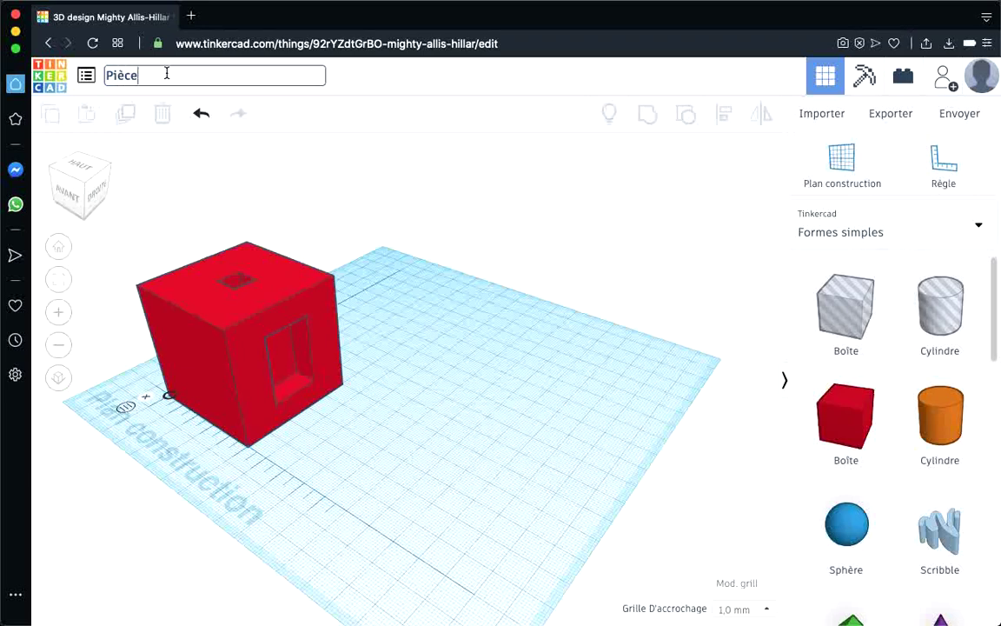
type("2")
key("Return")
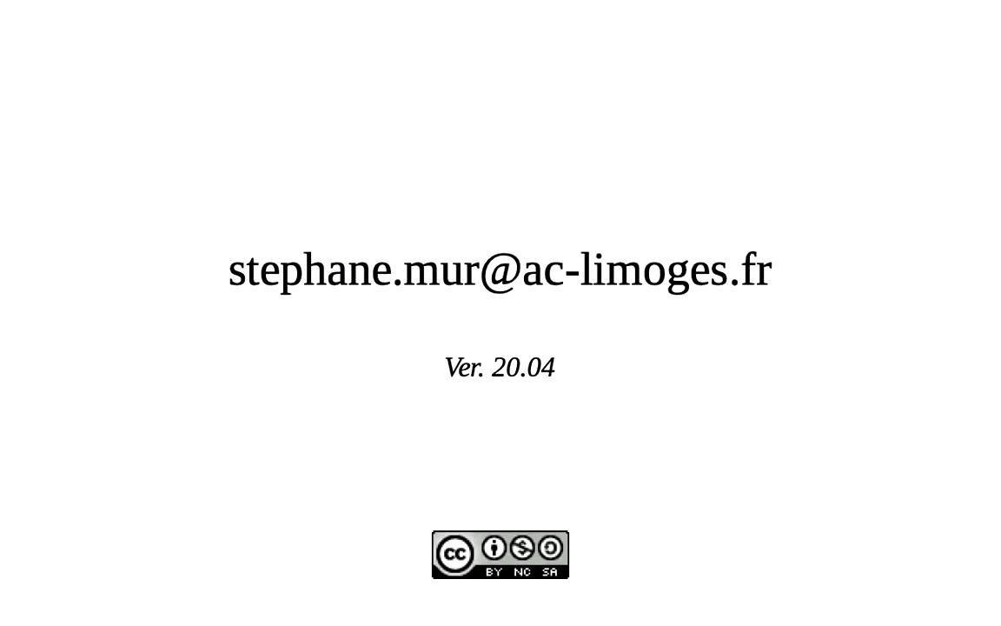